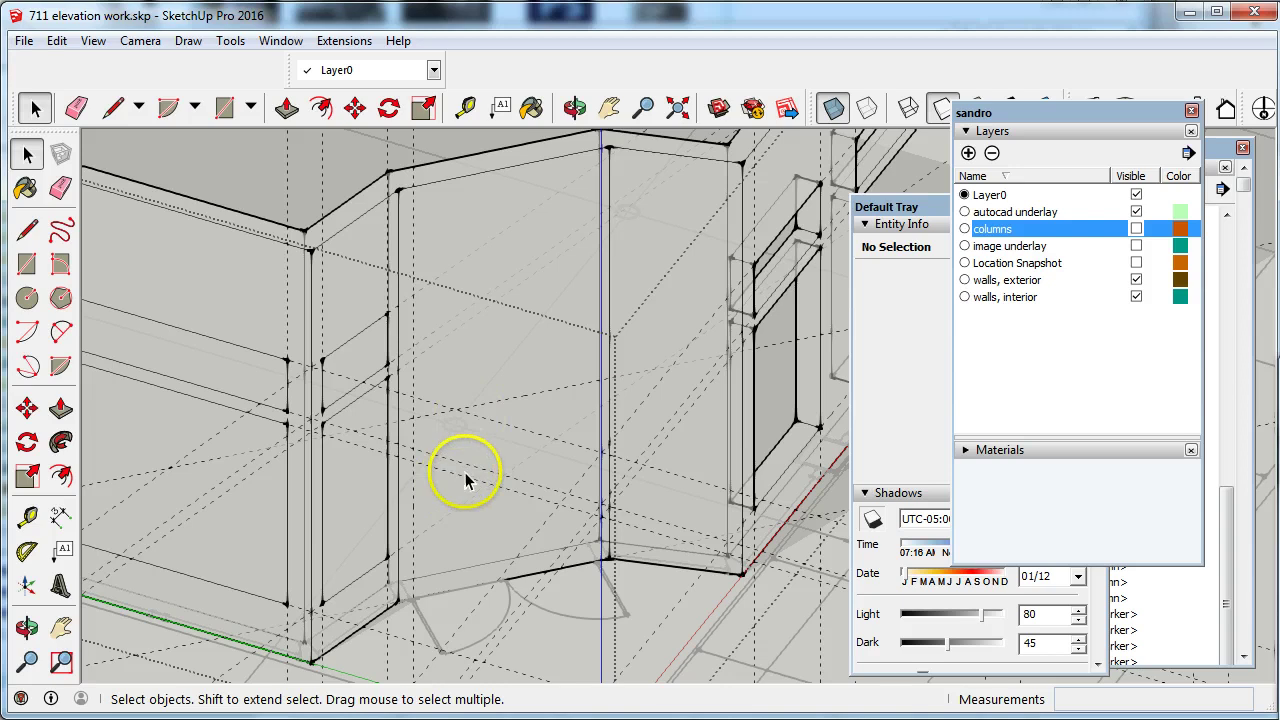
Select the angled wall face between the two columns, briefly picking a nearby guide first
{"action": "left_click", "coordinate": [560, 230]}
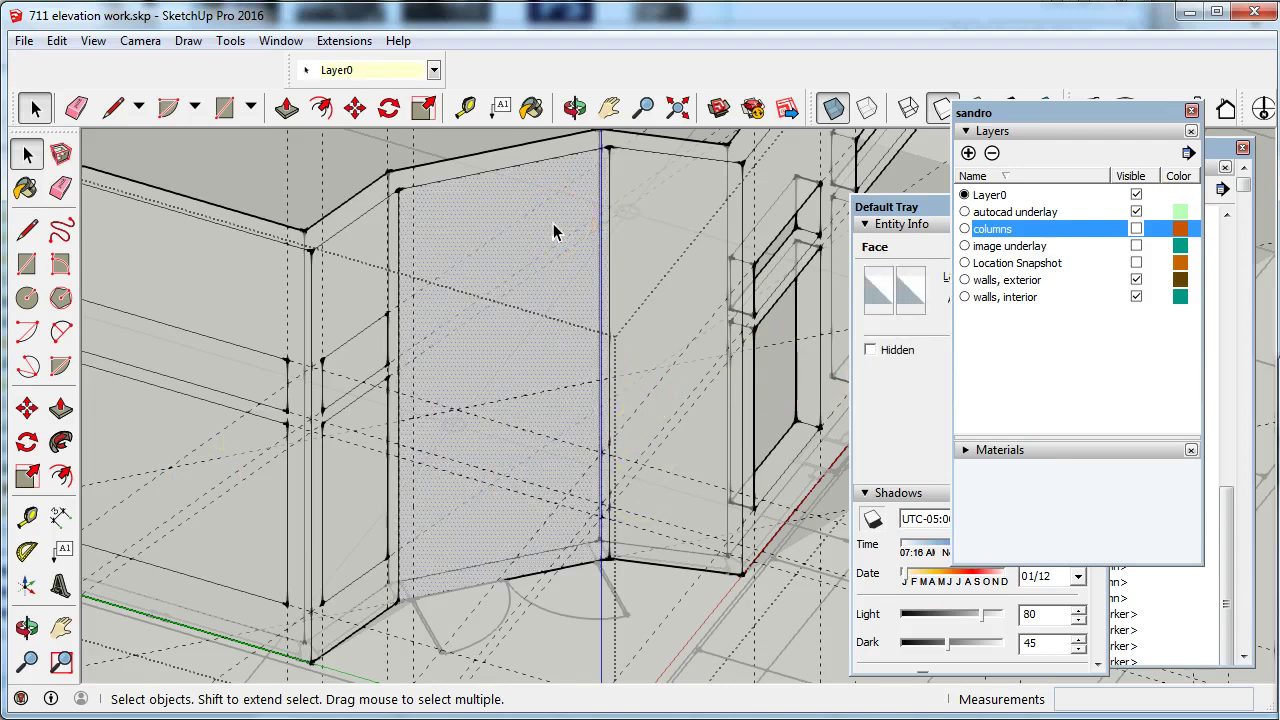
{"action": "scroll", "coordinate": [503, 274], "scroll_direction": "up", "scroll_amount": 2}
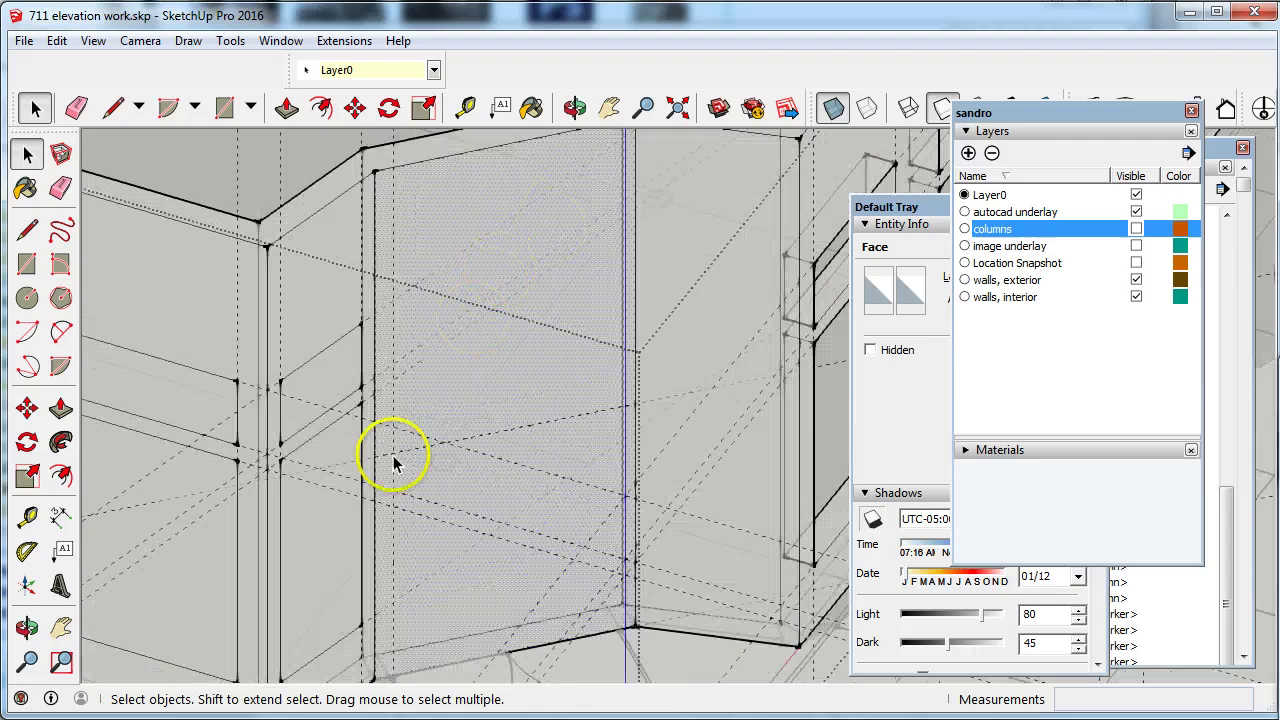
{"action": "scroll", "coordinate": [304, 512], "scroll_direction": "down", "scroll_amount": 1}
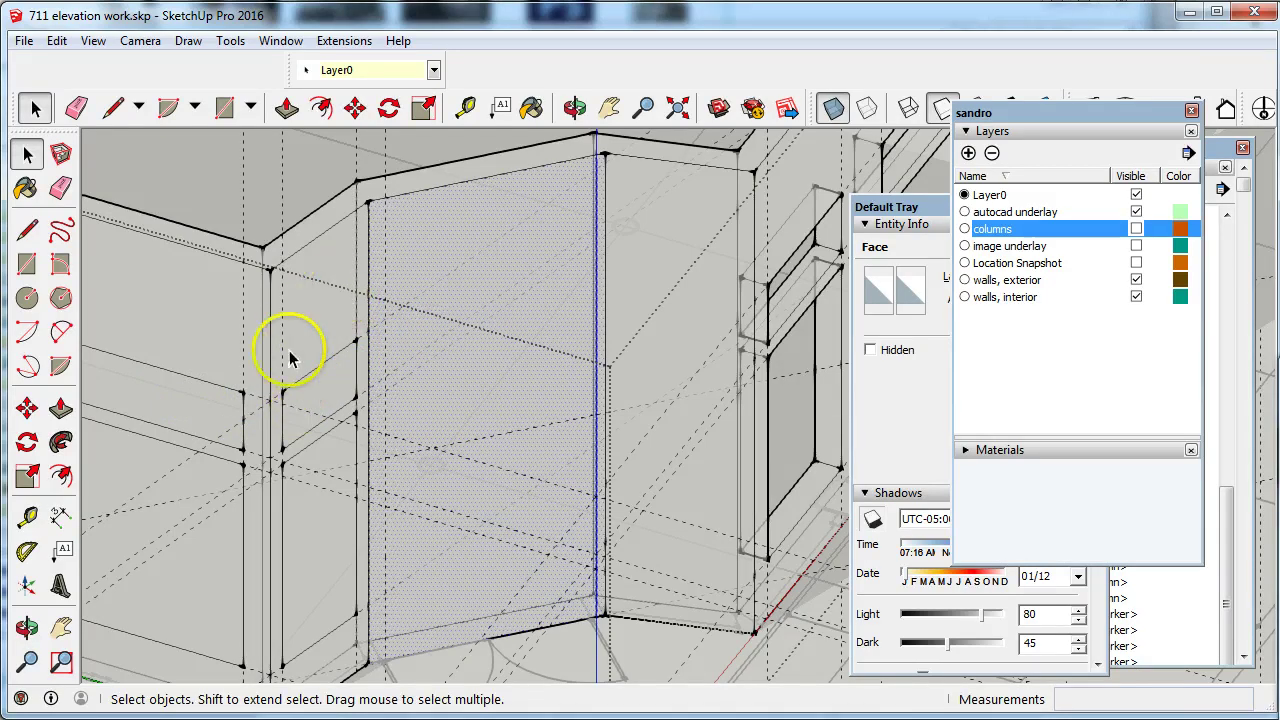
{"action": "left_click", "coordinate": [283, 392]}
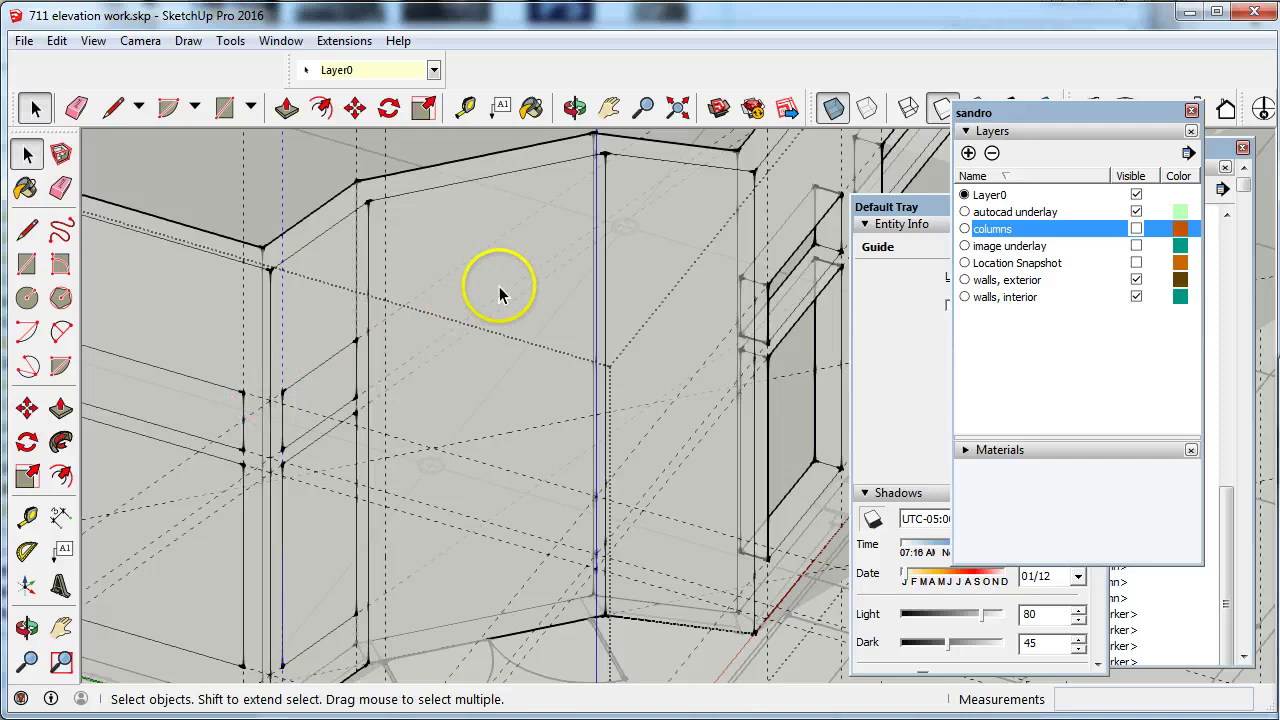
{"action": "left_click", "coordinate": [500, 253]}
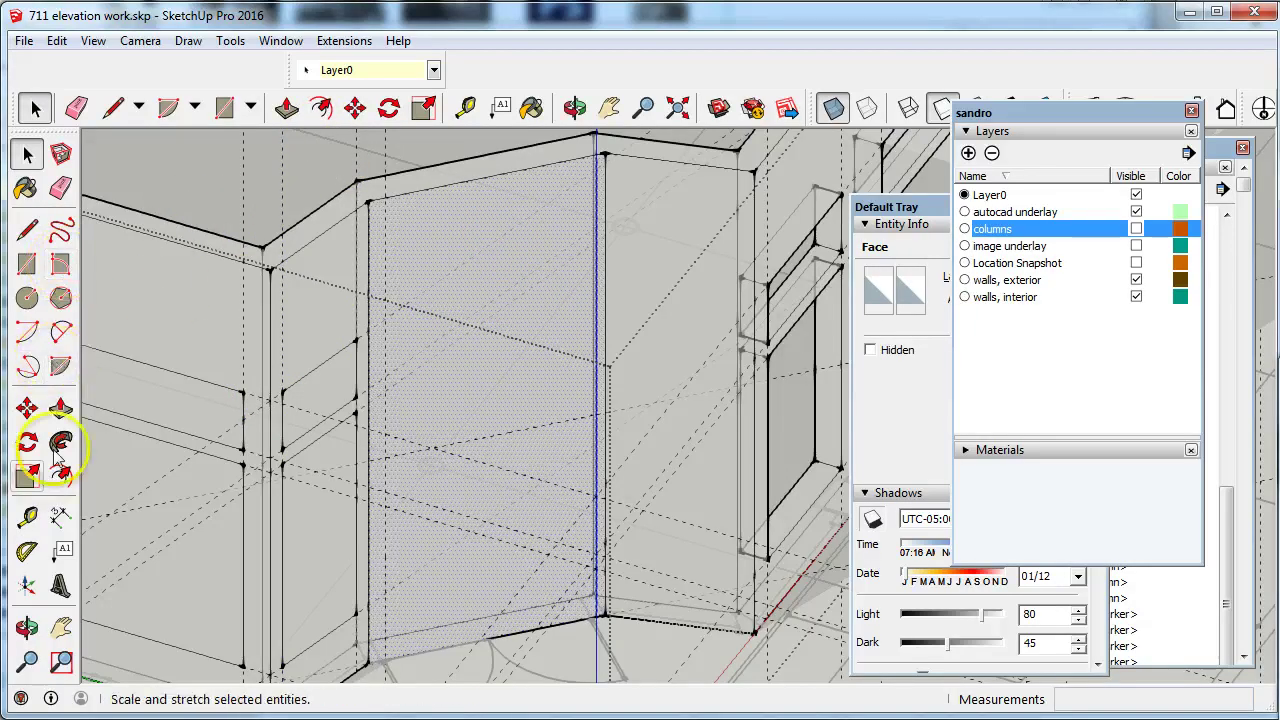
With Tape Measure, place guides 4' 6" below the wall's top edge and 2' beyond that
{"action": "left_click", "coordinate": [27, 520]}
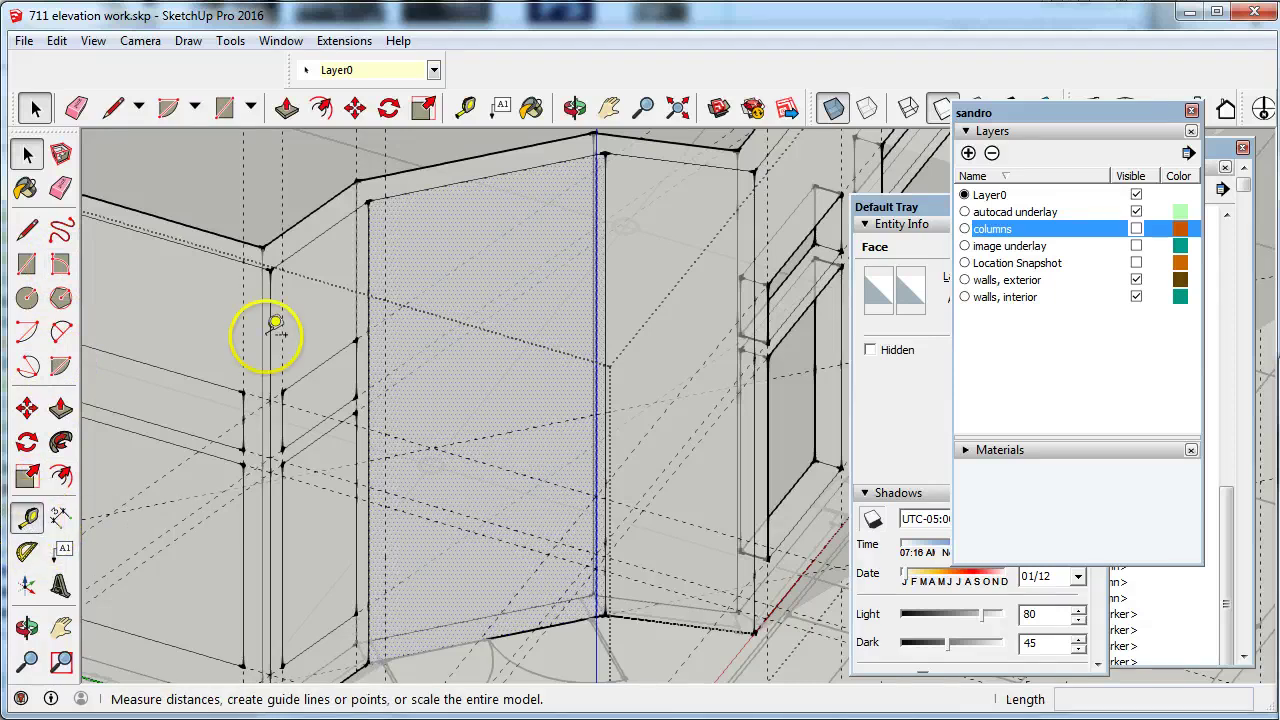
{"action": "left_click", "coordinate": [434, 187]}
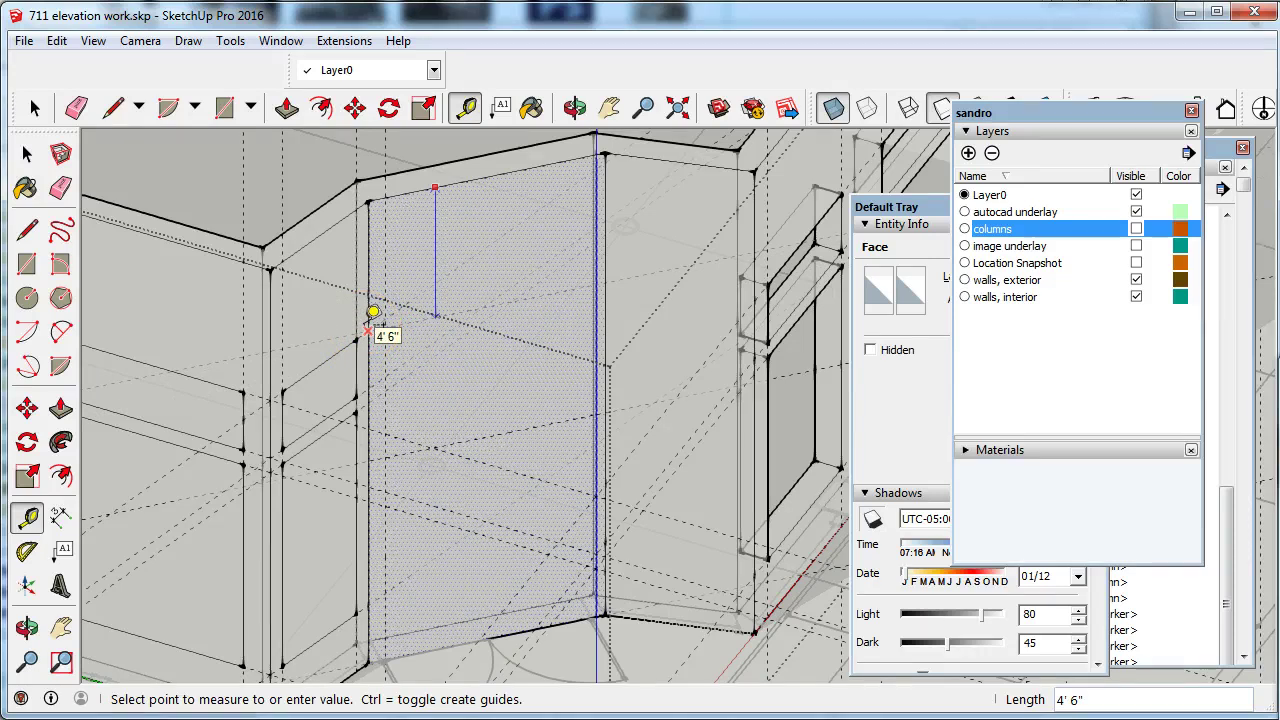
{"action": "left_click", "coordinate": [367, 330]}
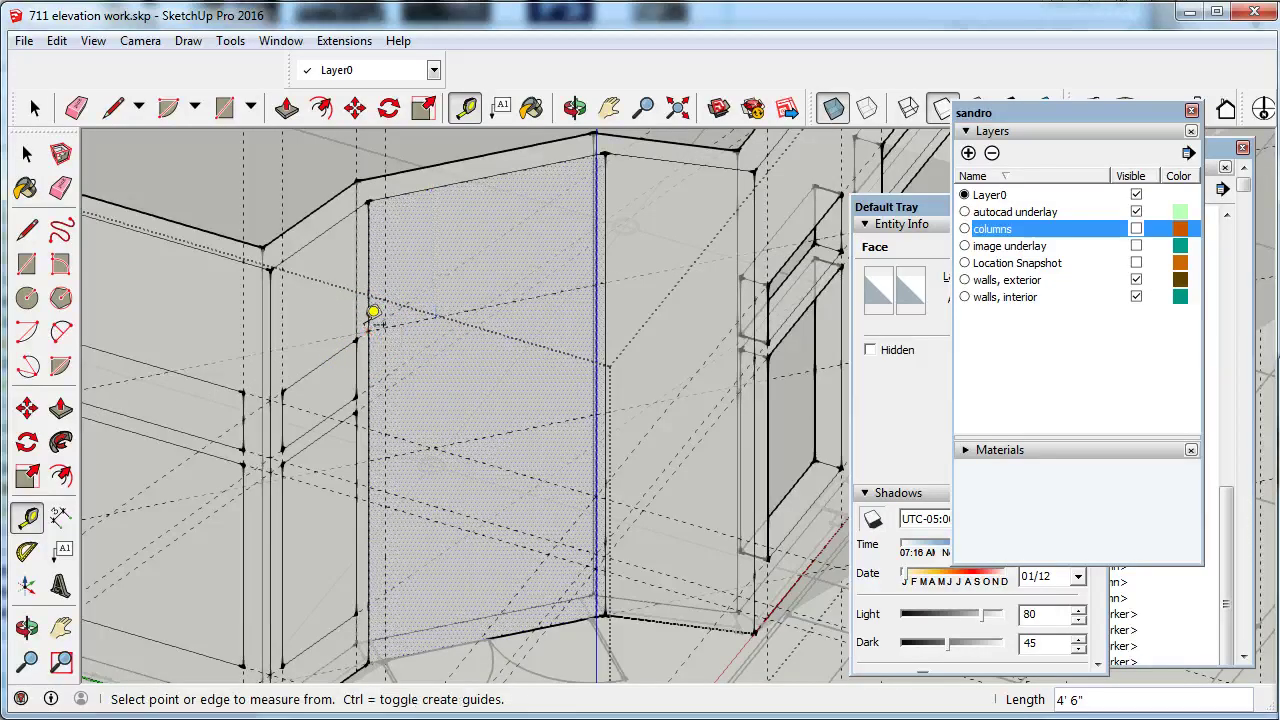
{"action": "left_click", "coordinate": [508, 301]}
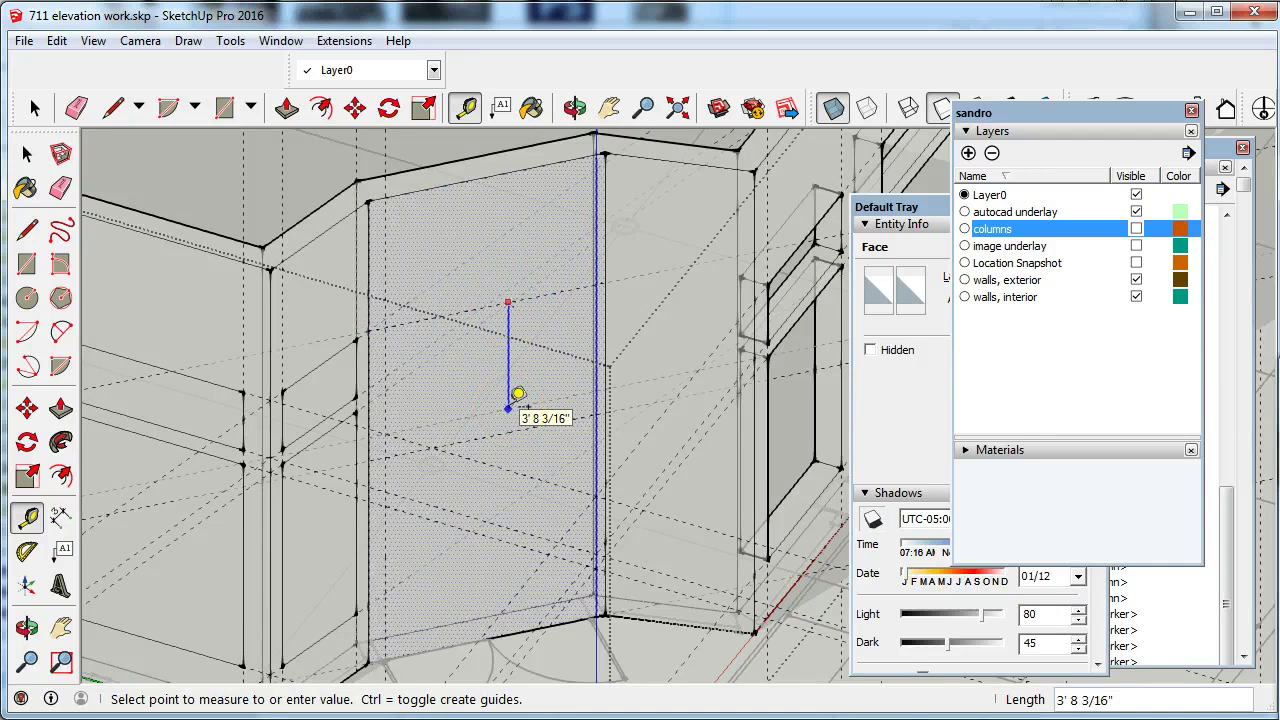
{"action": "type", "text": "2'"}
{"action": "key", "text": "Return"}
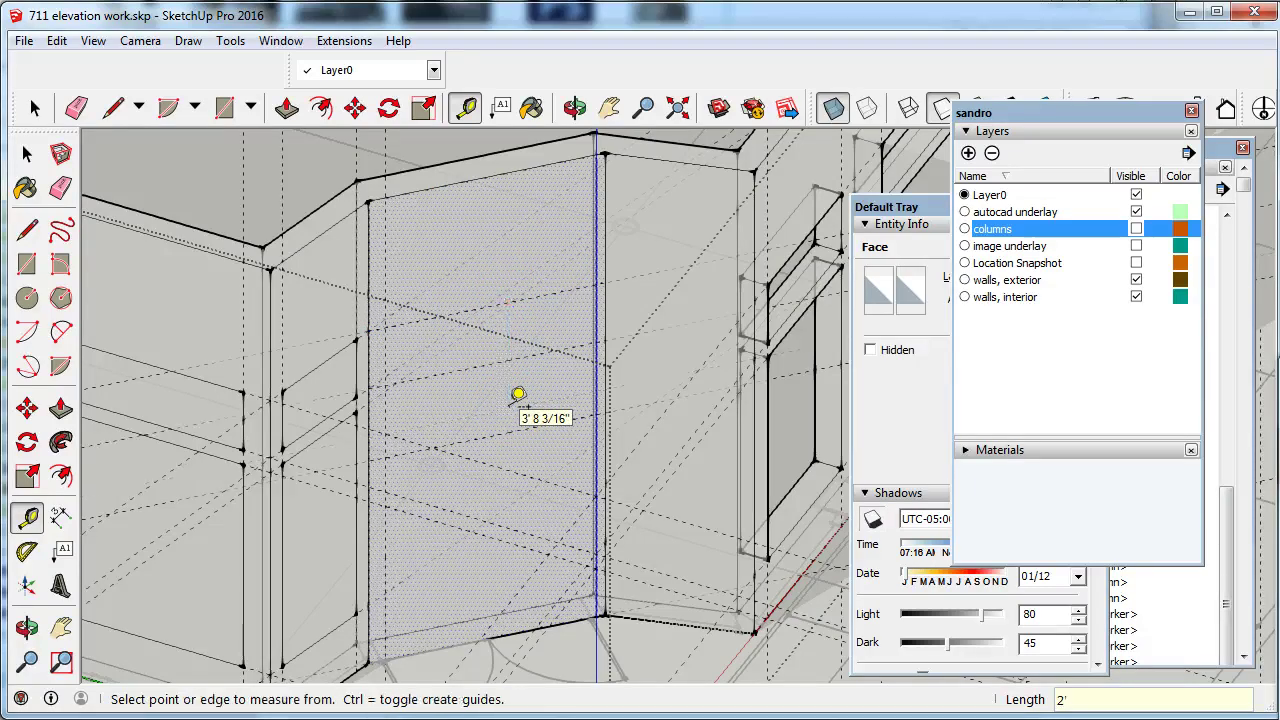
Place a vertical guide inset from the left column edge of the angled face
{"action": "scroll", "coordinate": [430, 400], "scroll_direction": "up", "scroll_amount": 6}
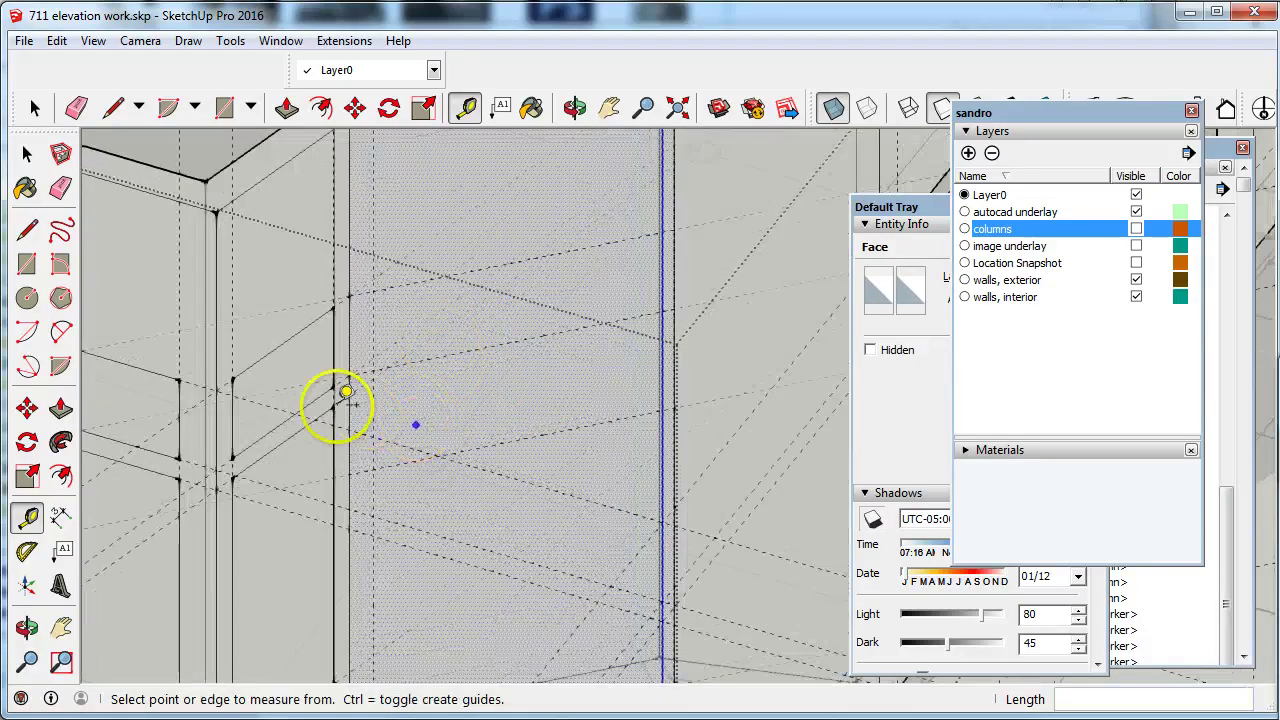
{"action": "scroll", "coordinate": [345, 385], "scroll_direction": "up", "scroll_amount": 1}
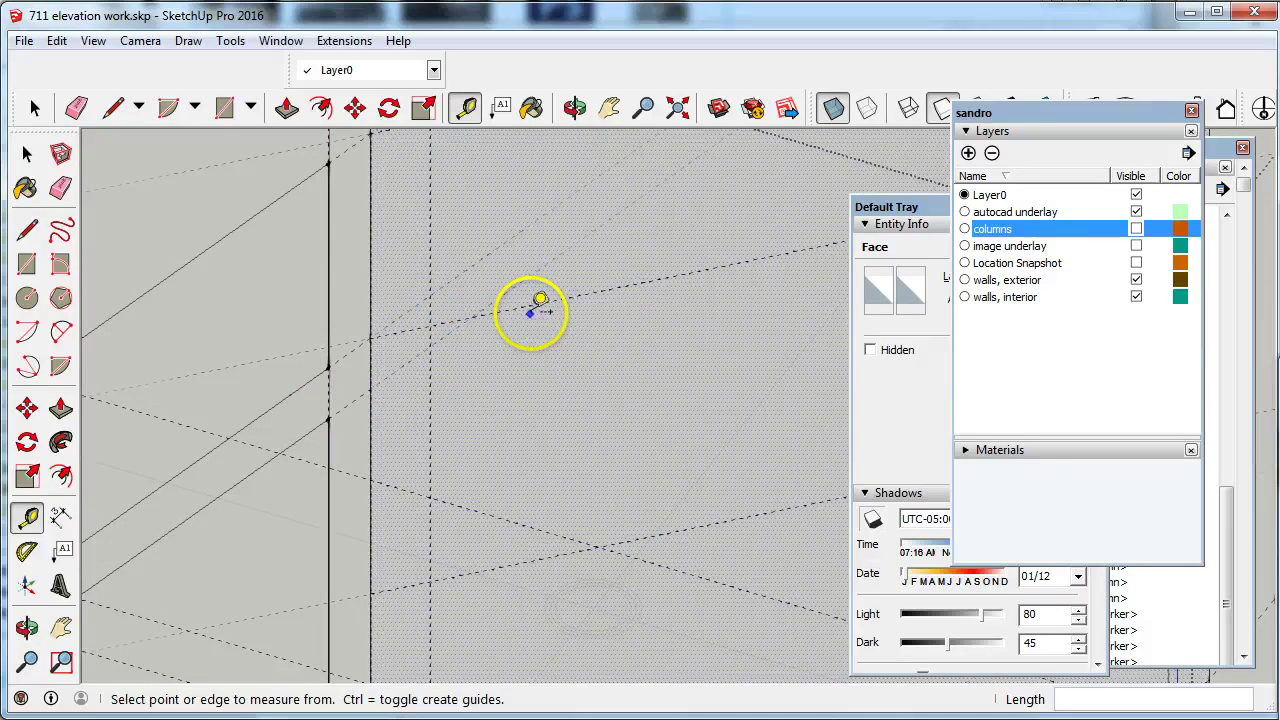
{"action": "left_click", "coordinate": [535, 303]}
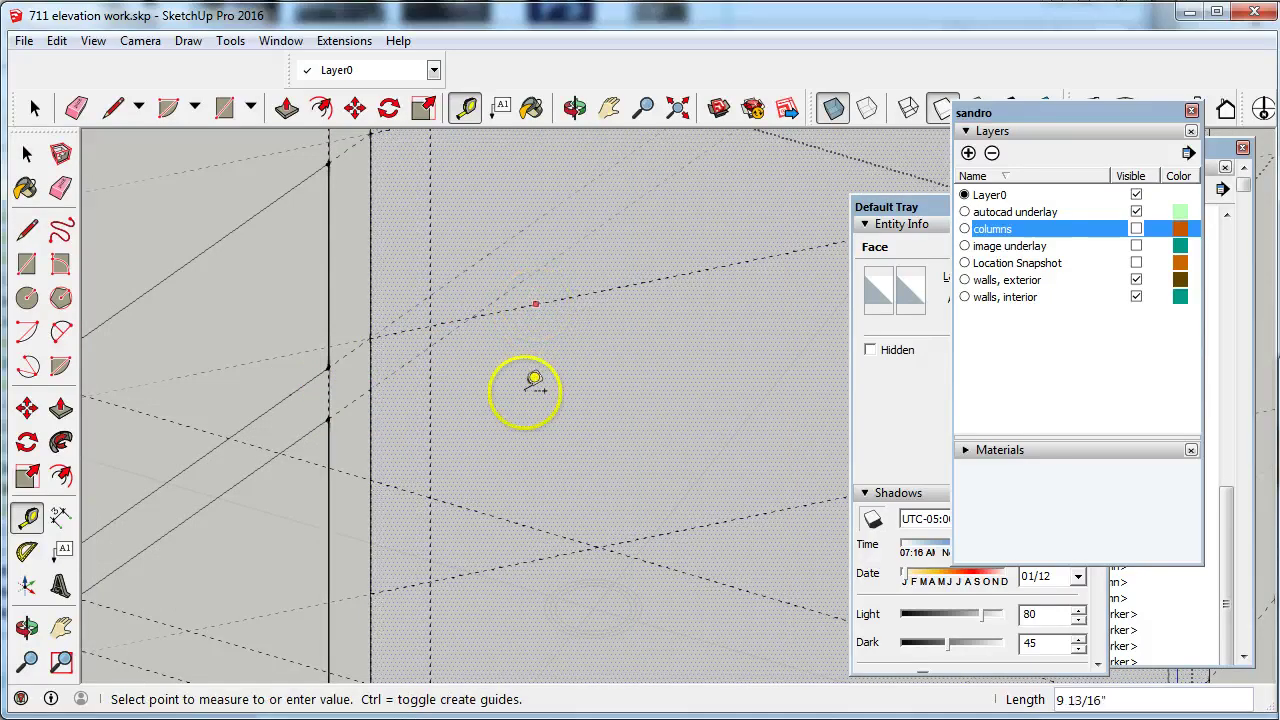
{"action": "left_click", "coordinate": [405, 393]}
{"action": "left_click", "coordinate": [526, 356]}
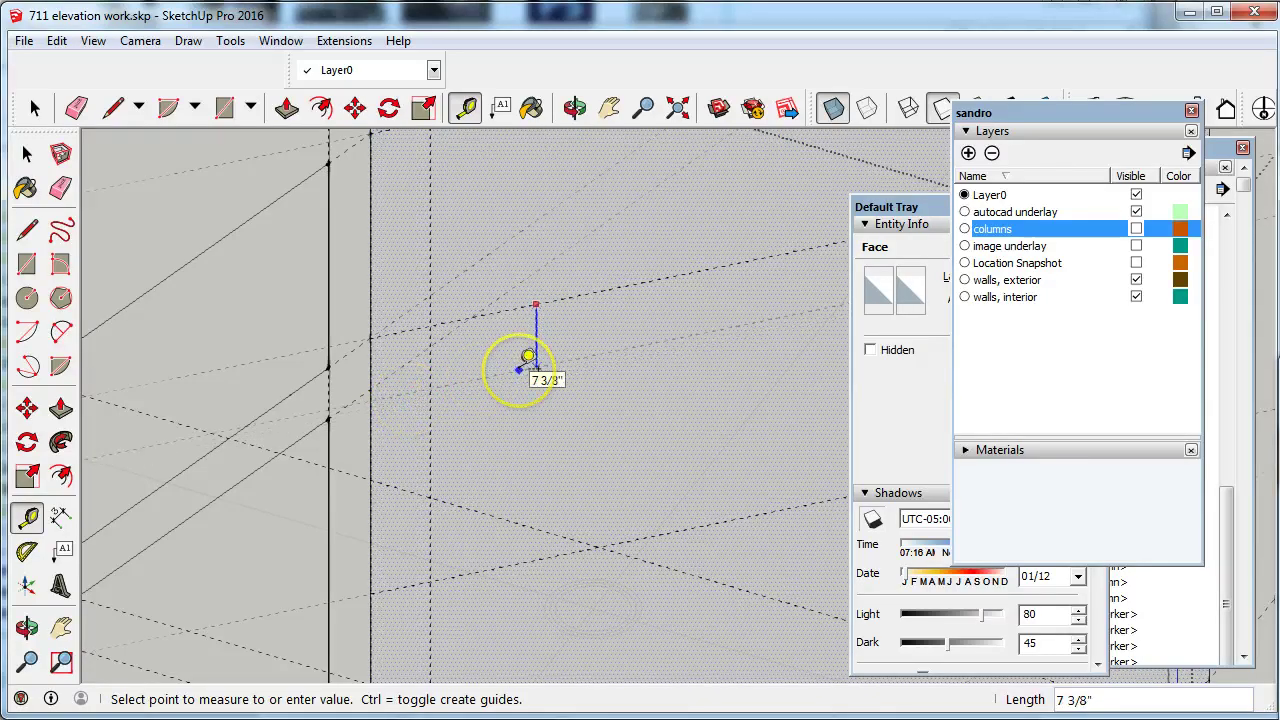
{"action": "left_click", "coordinate": [527, 356]}
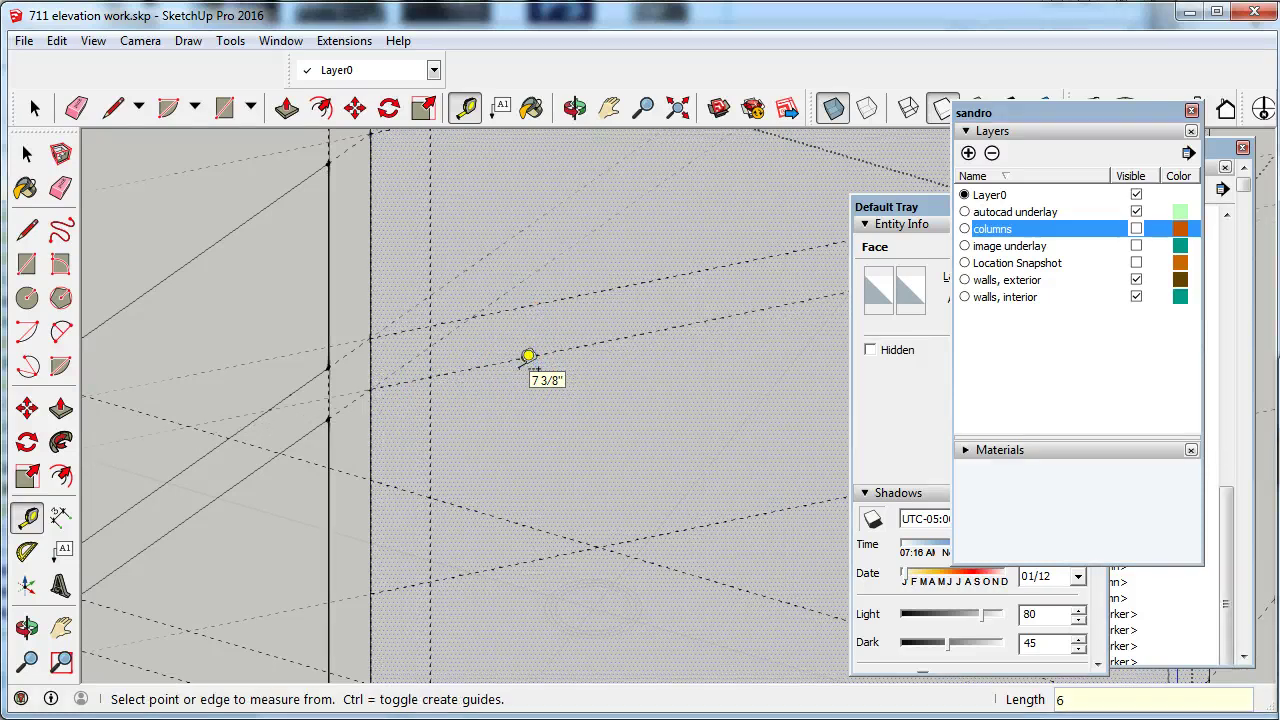
{"action": "scroll", "coordinate": [229, 334], "scroll_direction": "down", "scroll_amount": 2}
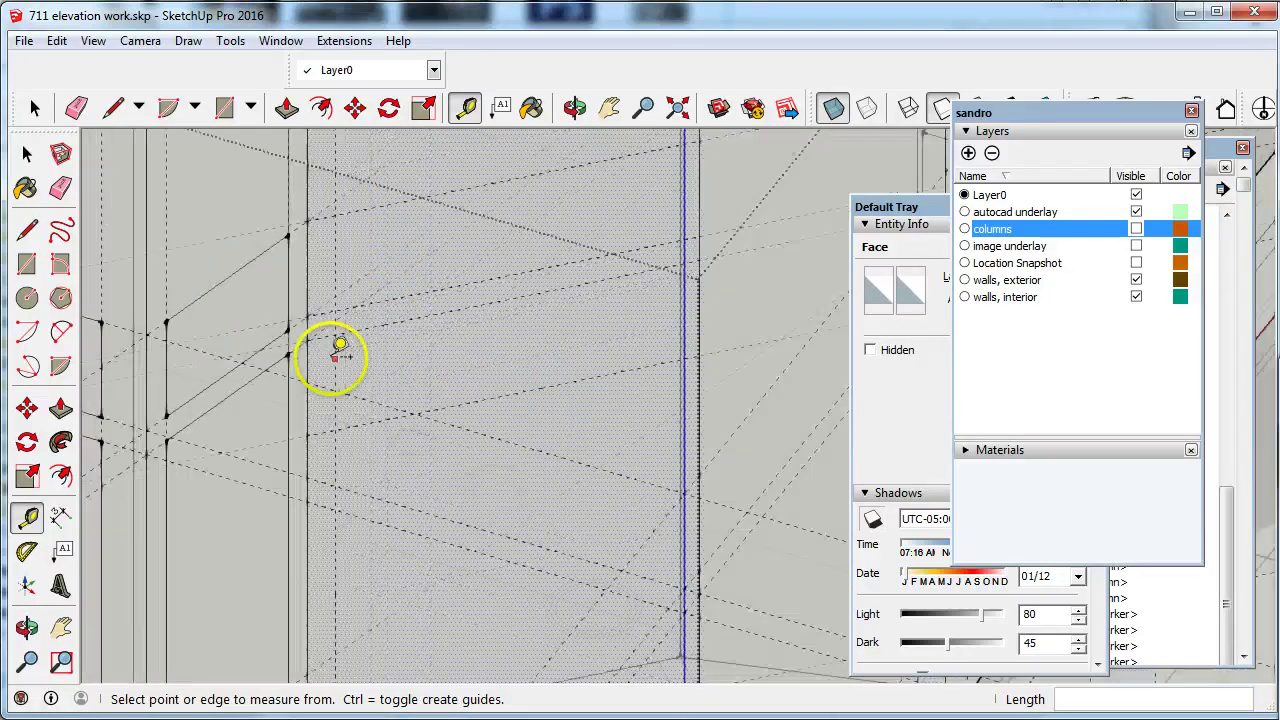
{"action": "scroll", "coordinate": [563, 360], "scroll_direction": "down", "scroll_amount": 1}
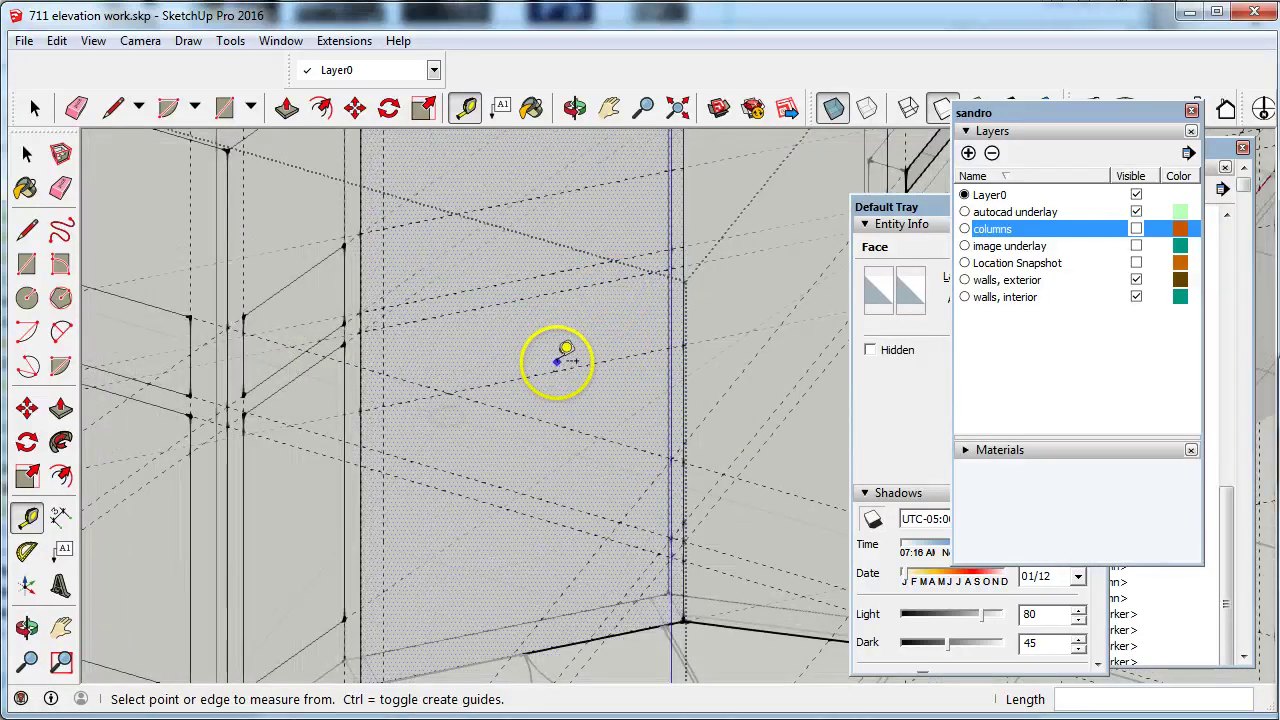
{"action": "scroll", "coordinate": [655, 184], "scroll_direction": "up", "scroll_amount": 1}
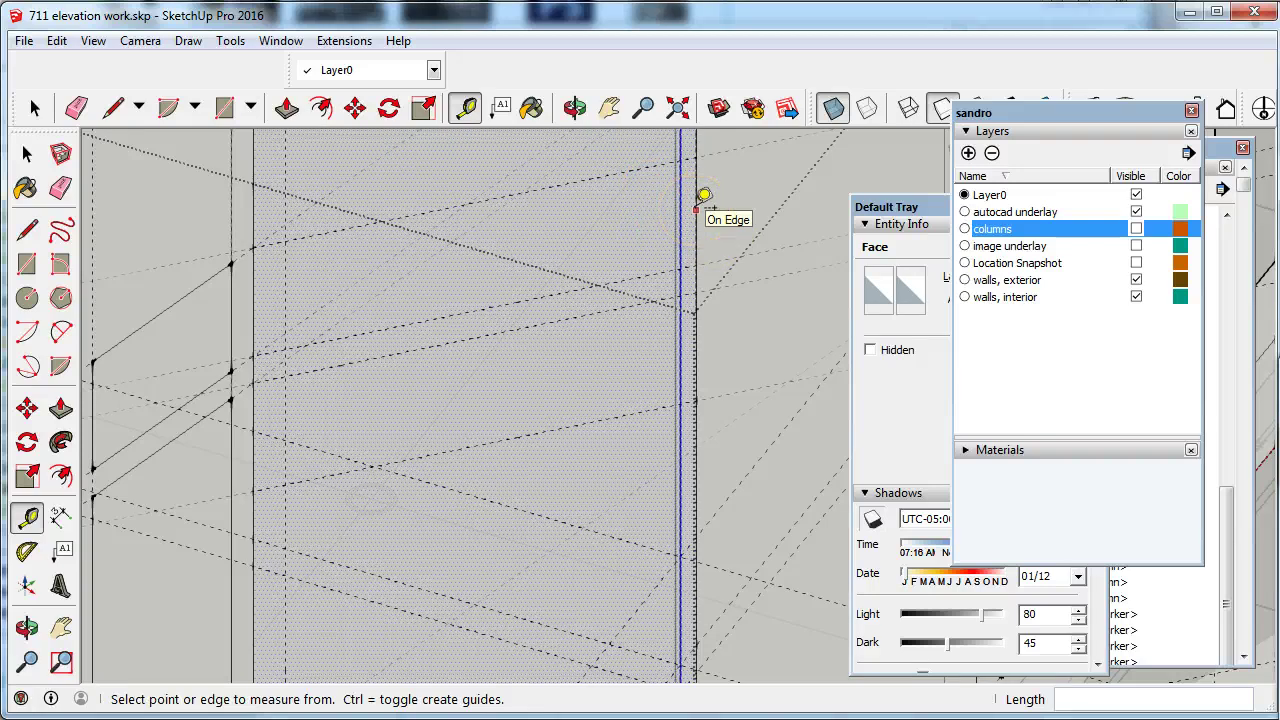
Measure in from the right column edge to place a 6" inset vertical guide
{"action": "left_click", "coordinate": [704, 194]}
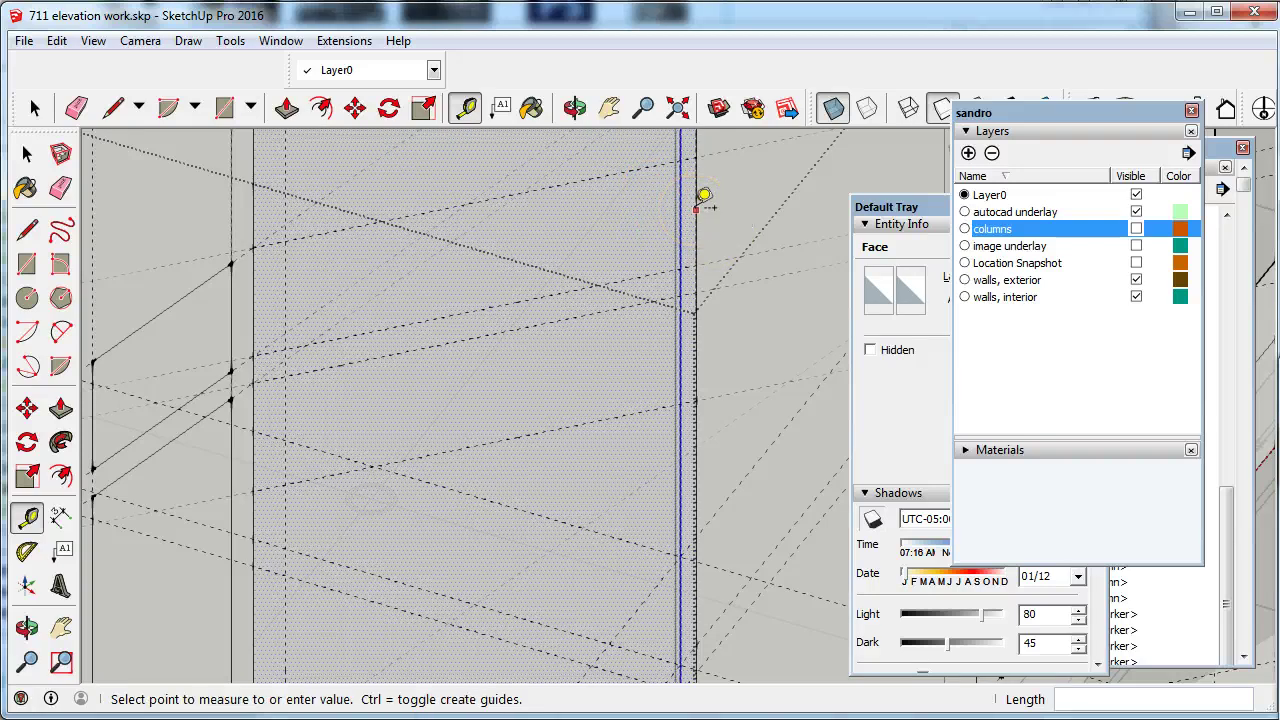
{"action": "left_click", "coordinate": [638, 218]}
{"action": "scroll", "coordinate": [638, 218], "scroll_direction": "down", "scroll_amount": 3}
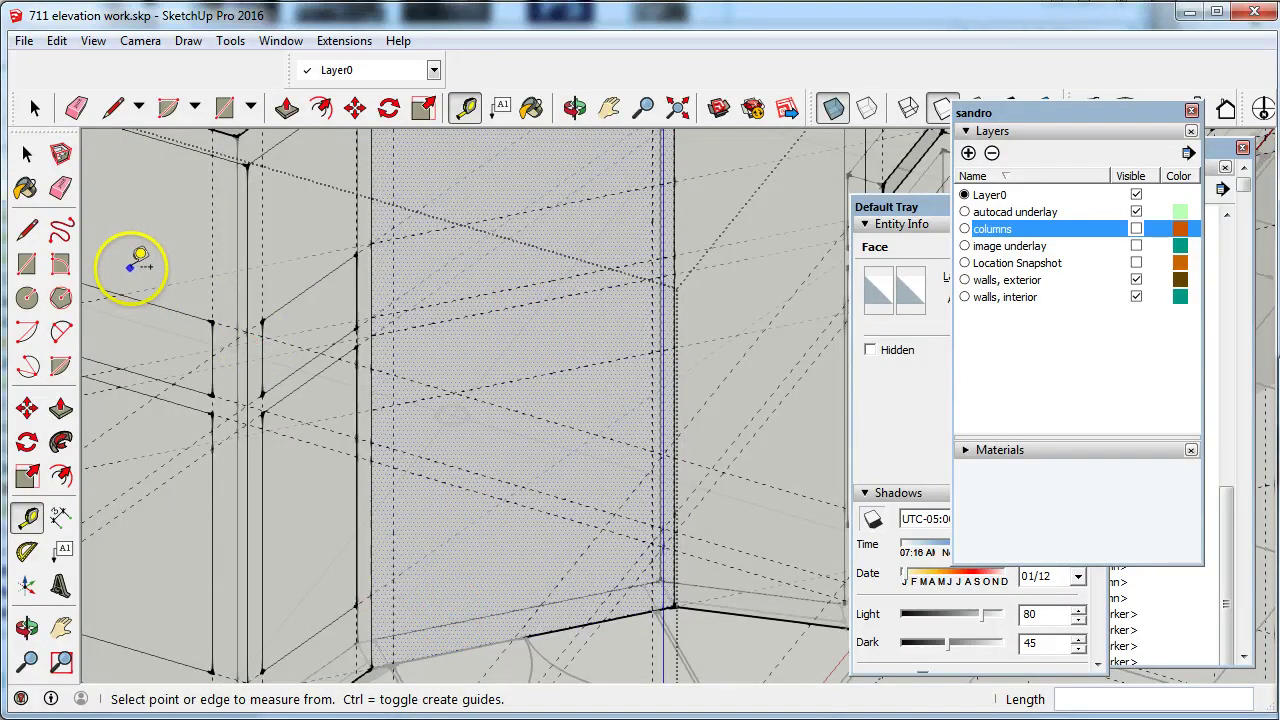
Start the door rectangle at the guide intersection, then restart the Rectangle tool
{"action": "left_click", "coordinate": [27, 264]}
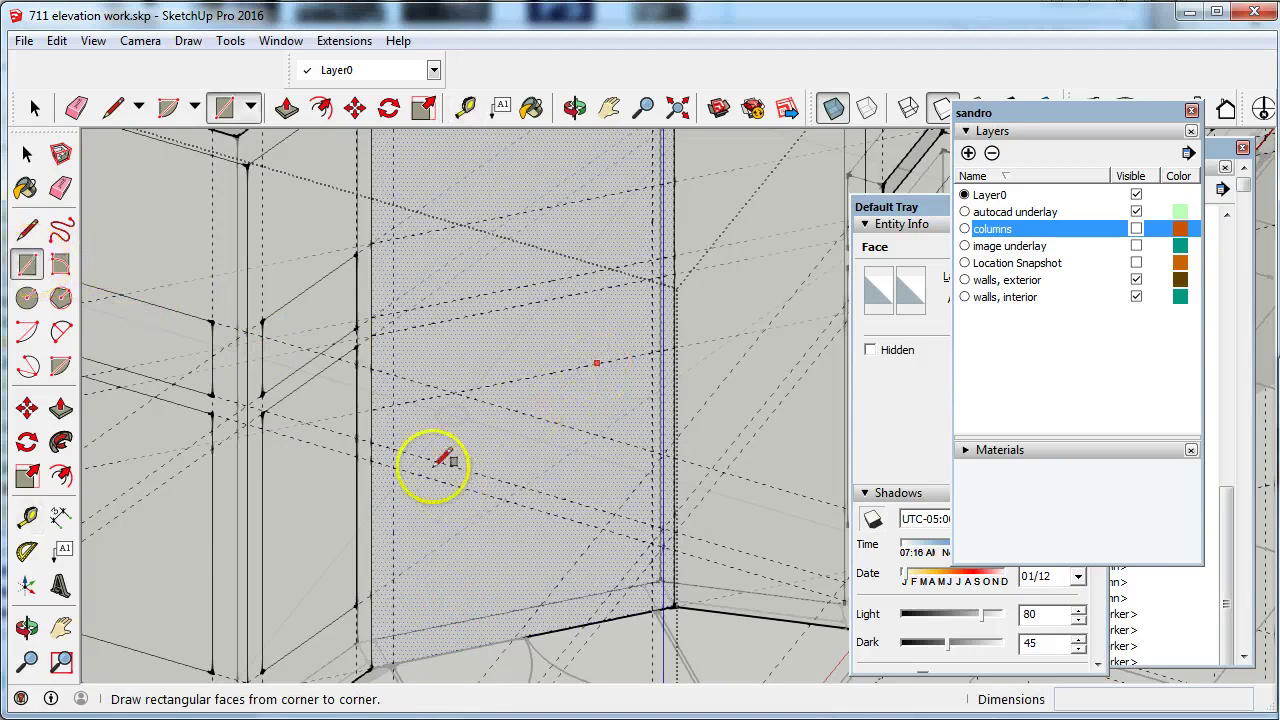
{"action": "left_click", "coordinate": [392, 330]}
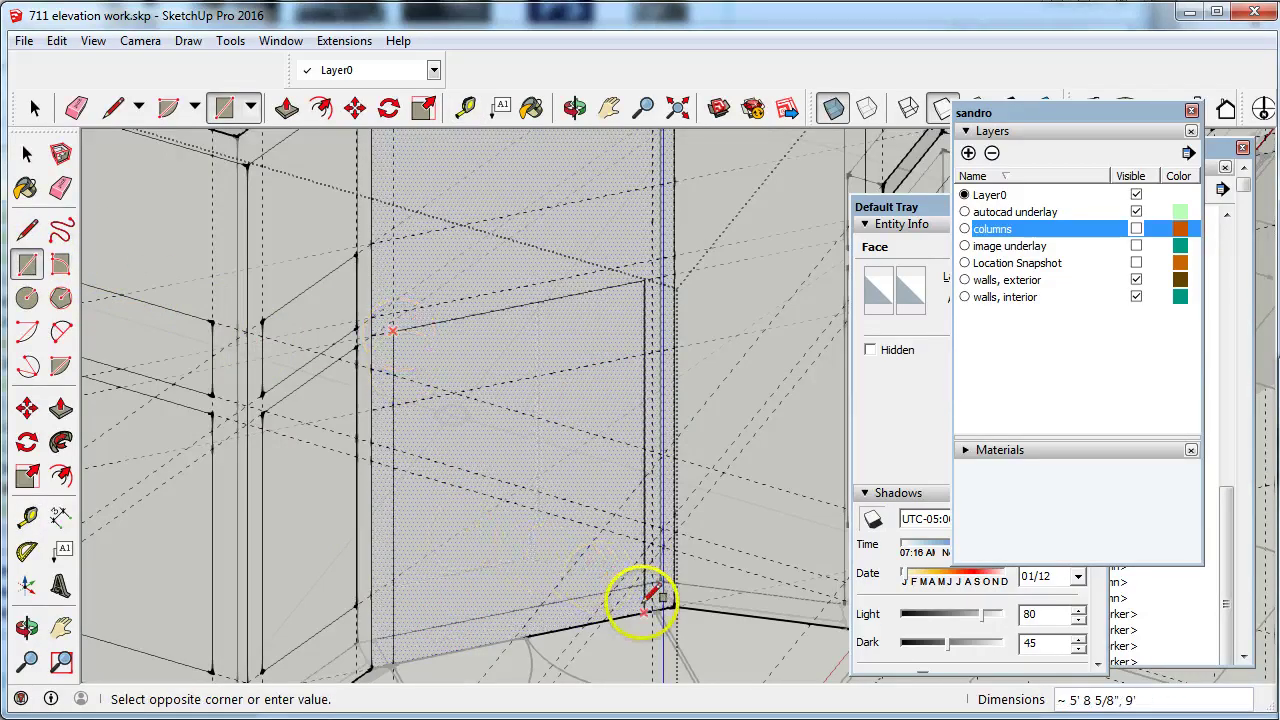
{"action": "scroll", "coordinate": [645, 600], "scroll_direction": "up", "scroll_amount": 3}
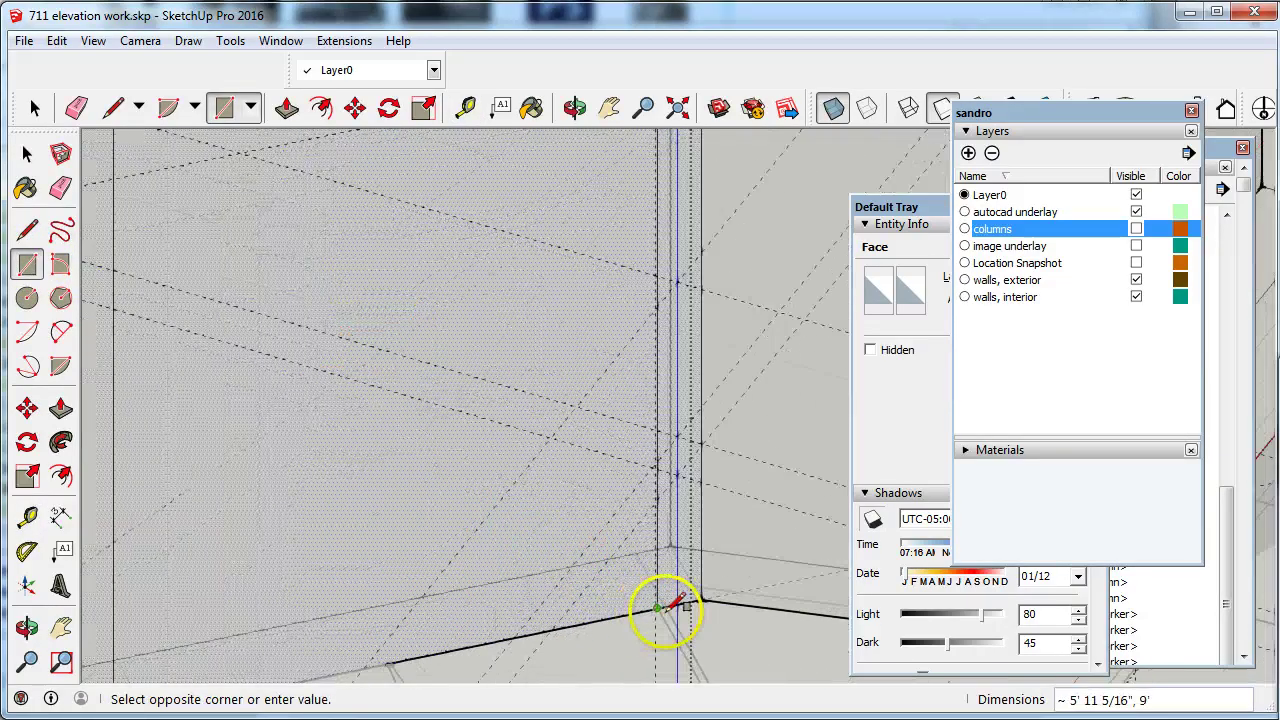
{"action": "scroll", "coordinate": [655, 606], "scroll_direction": "up", "scroll_amount": 3}
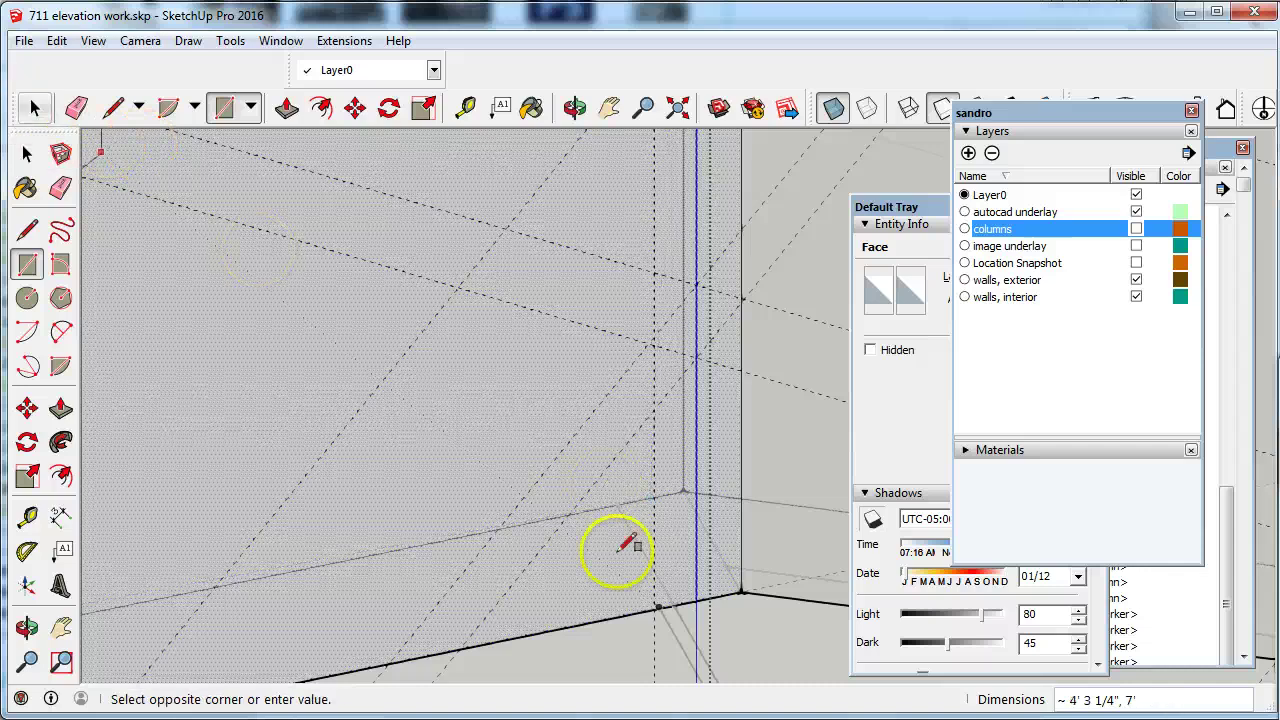
{"action": "scroll", "coordinate": [651, 604], "scroll_direction": "up", "scroll_amount": 3}
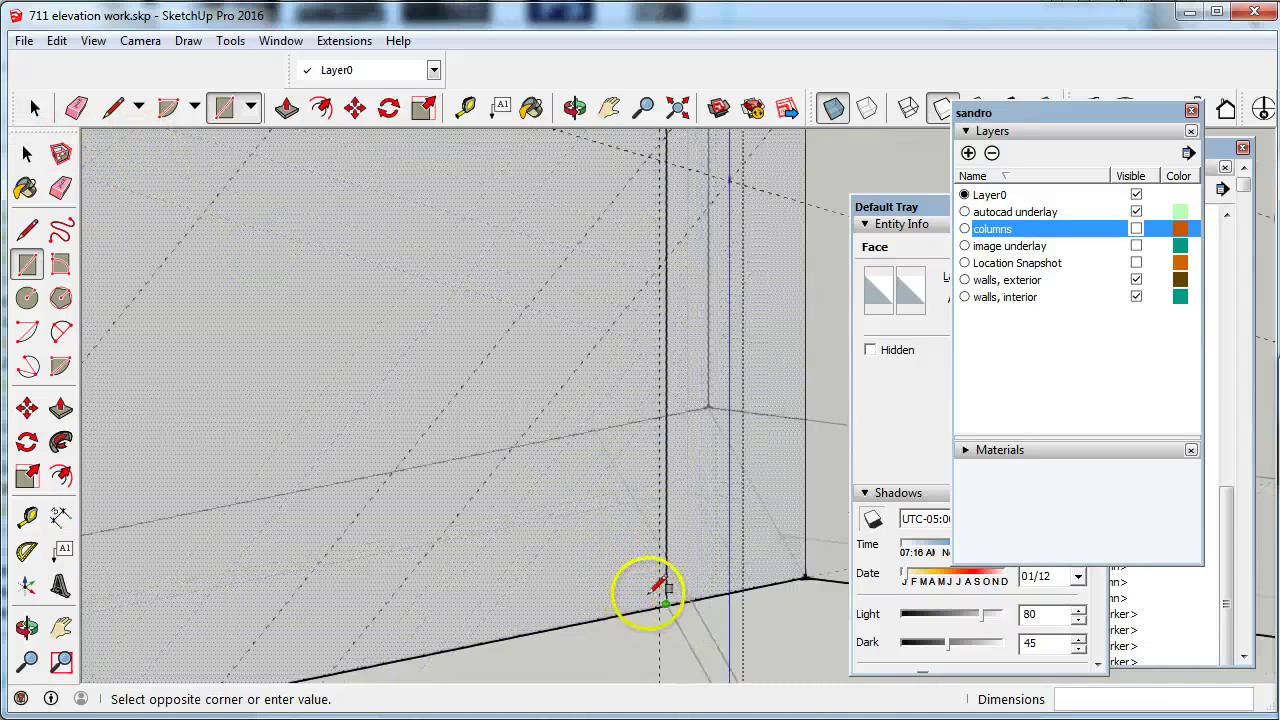
{"action": "scroll", "coordinate": [659, 590], "scroll_direction": "up", "scroll_amount": 2}
{"action": "left_click", "coordinate": [34, 107]}
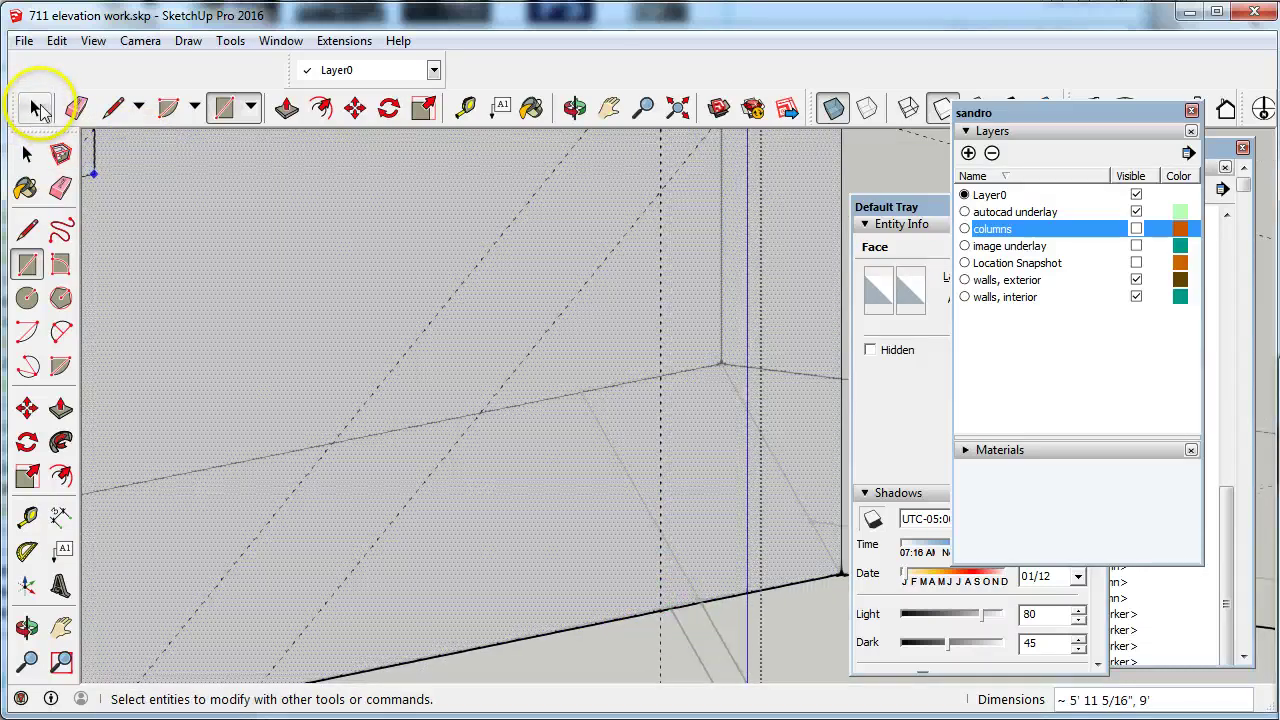
{"action": "scroll", "coordinate": [688, 590], "scroll_direction": "up", "scroll_amount": 2}
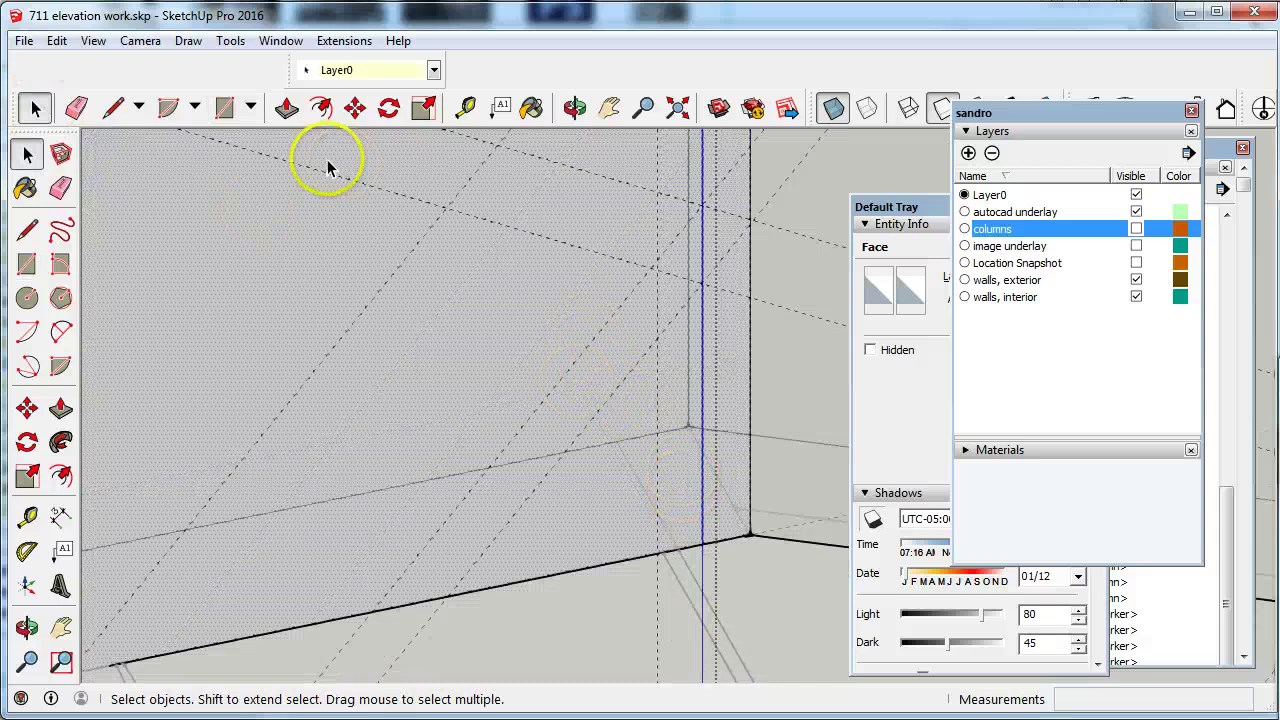
{"action": "left_click", "coordinate": [240, 108]}
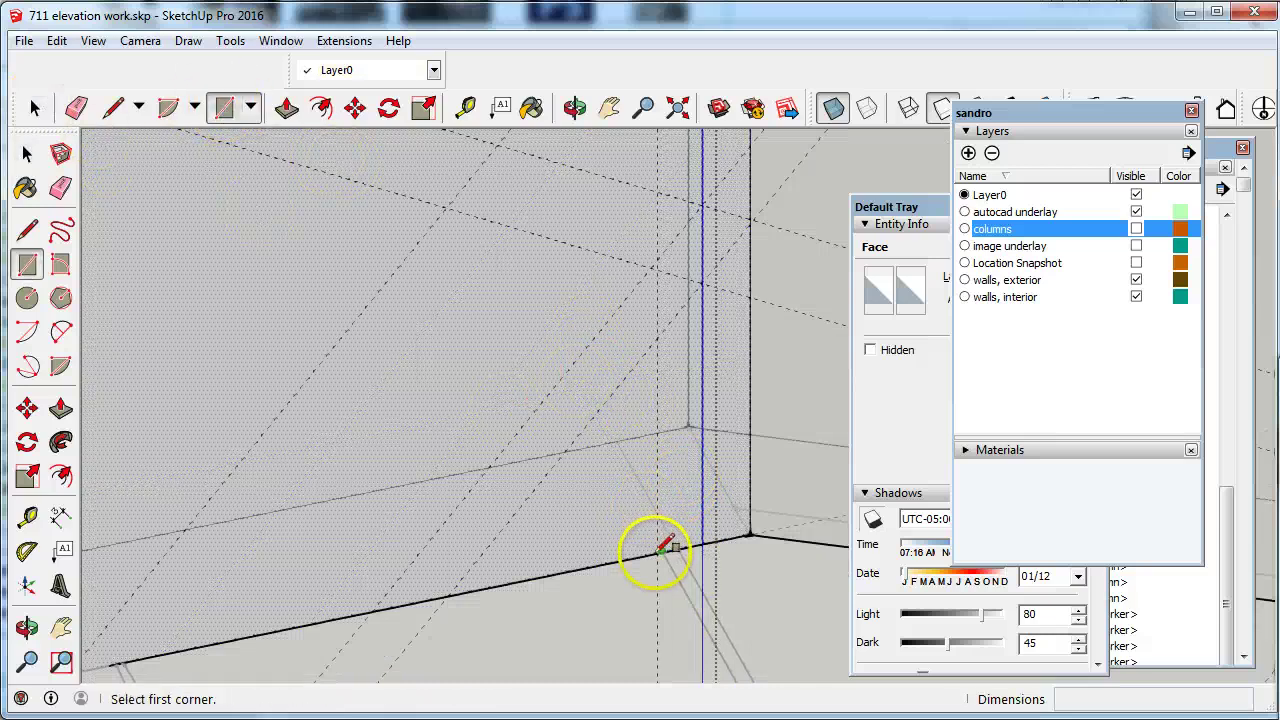
{"action": "scroll", "coordinate": [645, 555], "scroll_direction": "up", "scroll_amount": 1}
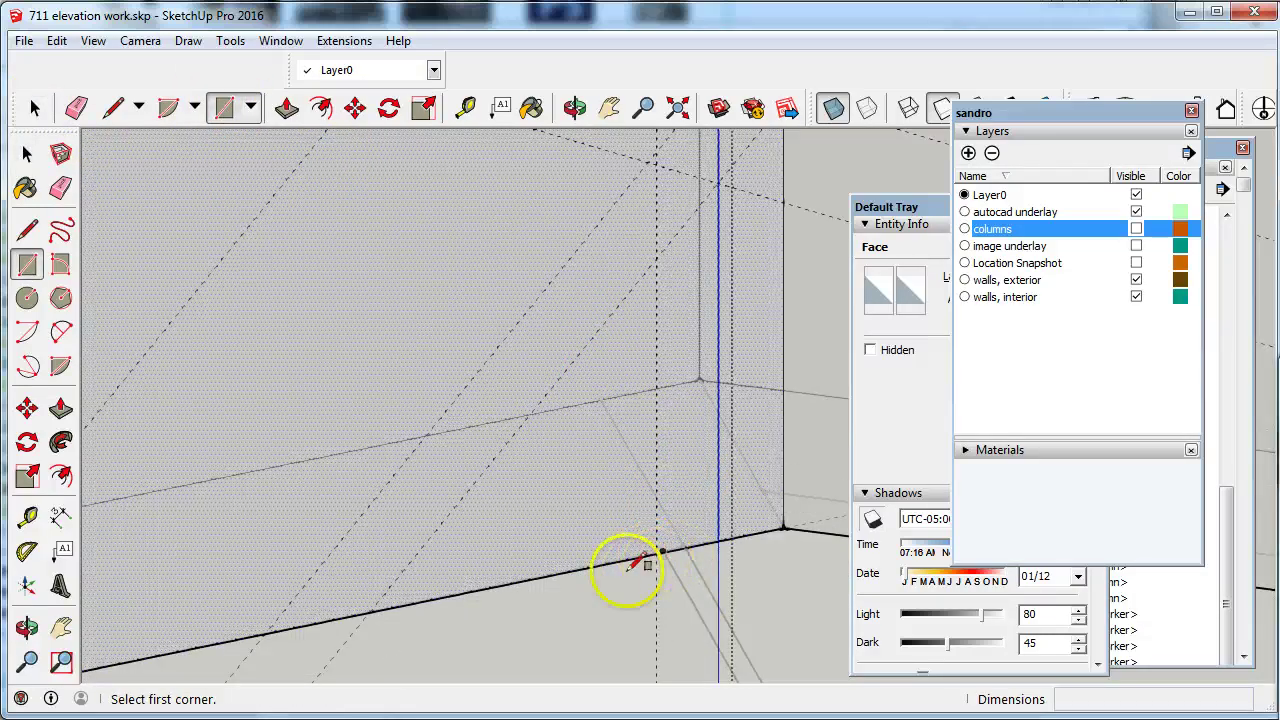
{"action": "scroll", "coordinate": [656, 548], "scroll_direction": "up", "scroll_amount": 2}
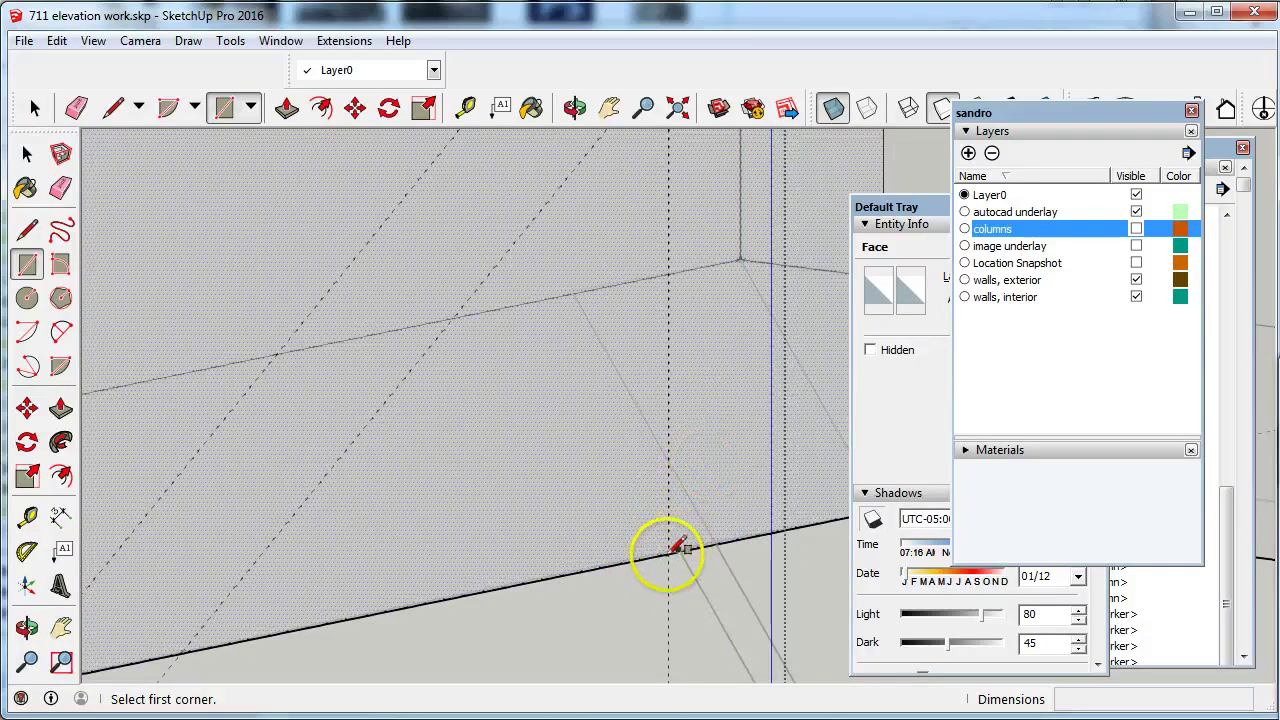
Draw the door rectangle from wall base to head height, plus a 2' band reaching the column
{"action": "left_click", "coordinate": [668, 552]}
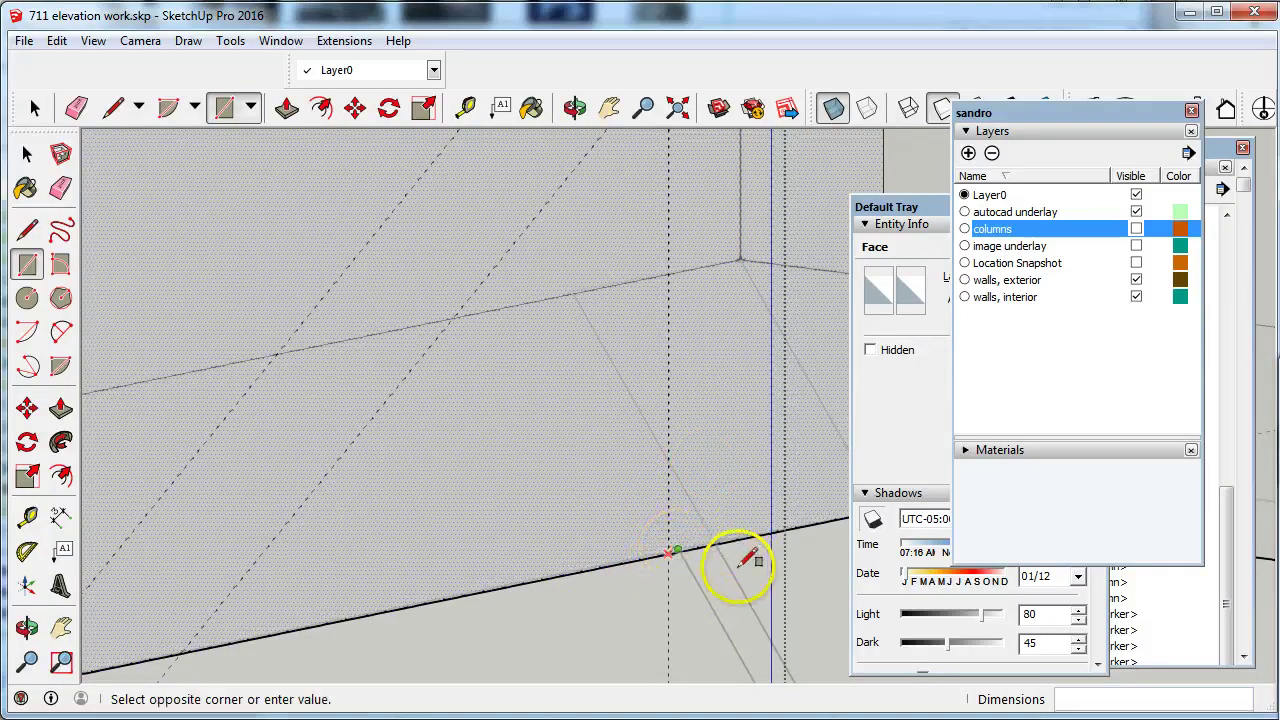
{"action": "scroll", "coordinate": [700, 582], "scroll_direction": "down", "scroll_amount": 5}
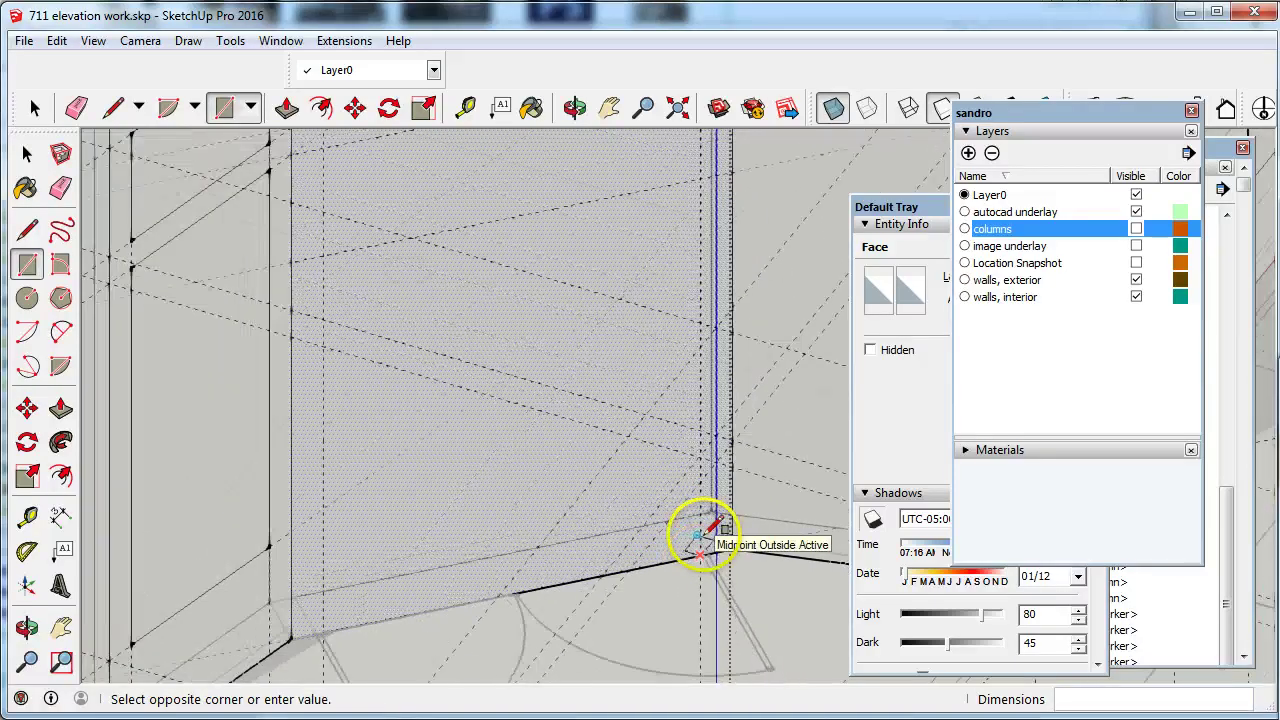
{"action": "left_click", "coordinate": [323, 256]}
{"action": "scroll", "coordinate": [612, 620], "scroll_direction": "down", "scroll_amount": 2}
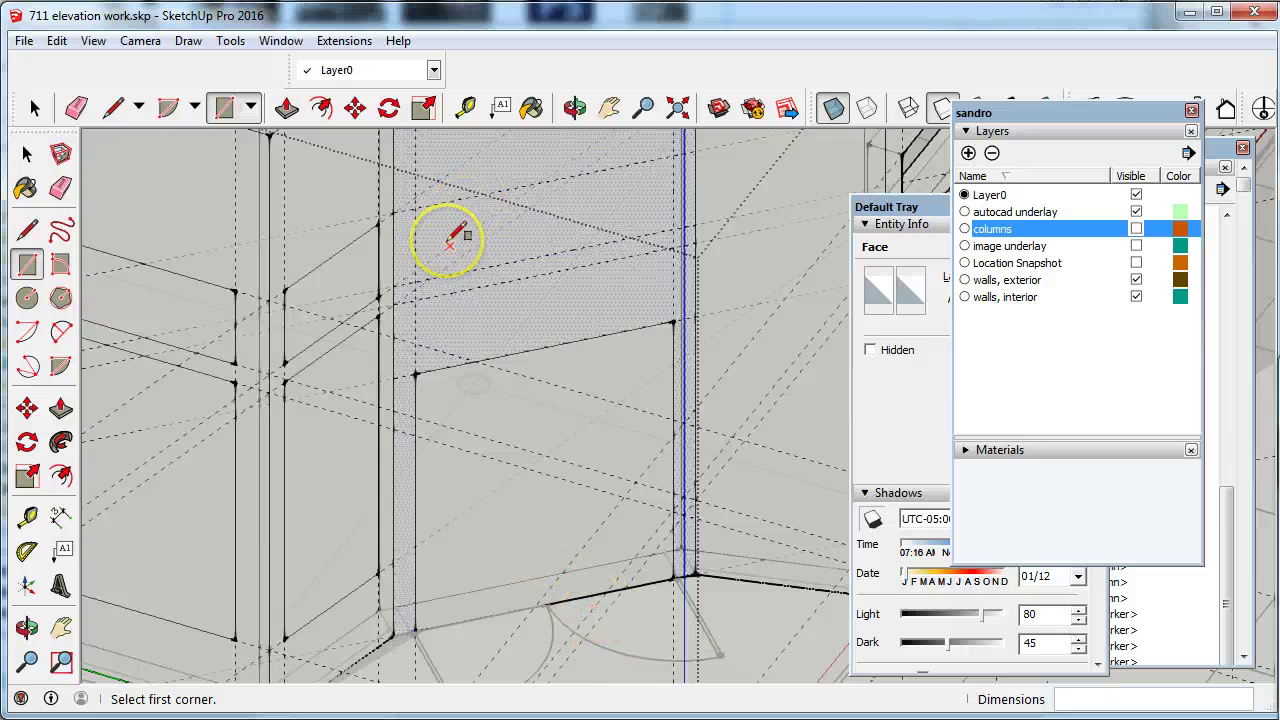
{"action": "left_click", "coordinate": [443, 300]}
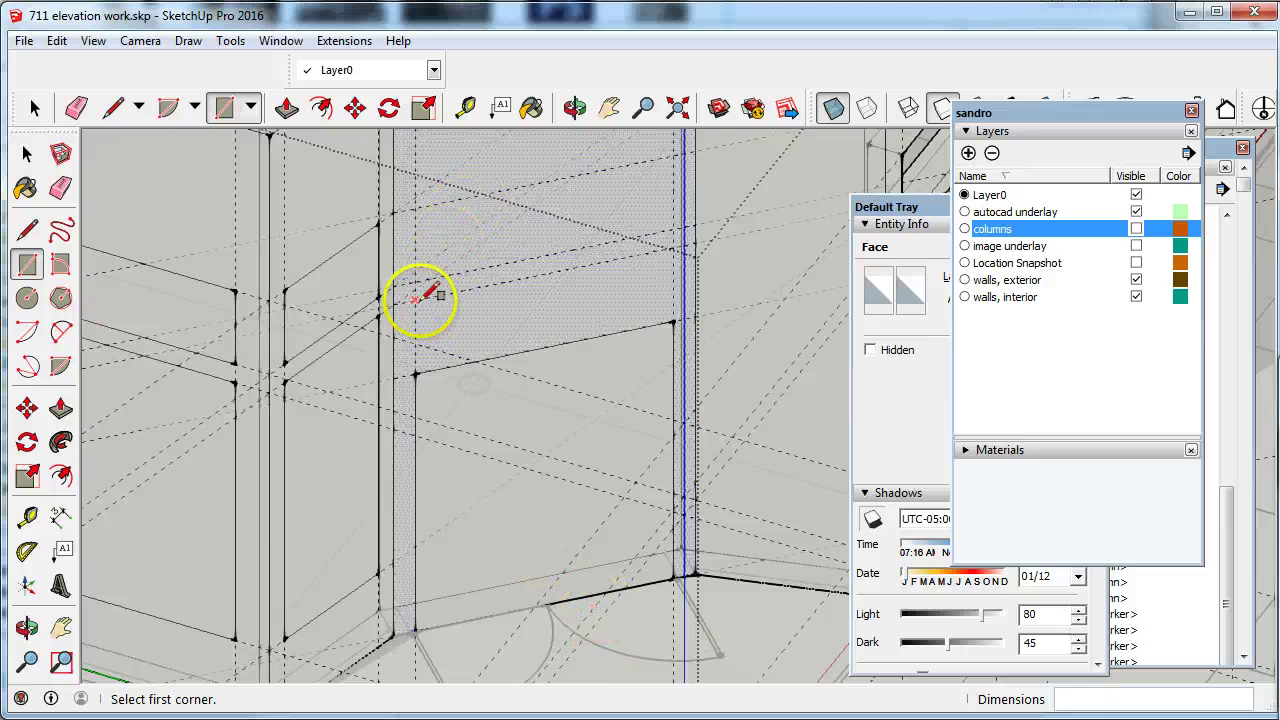
{"action": "left_click_drag", "start_coordinate": [420, 298], "coordinate": [672, 321]}
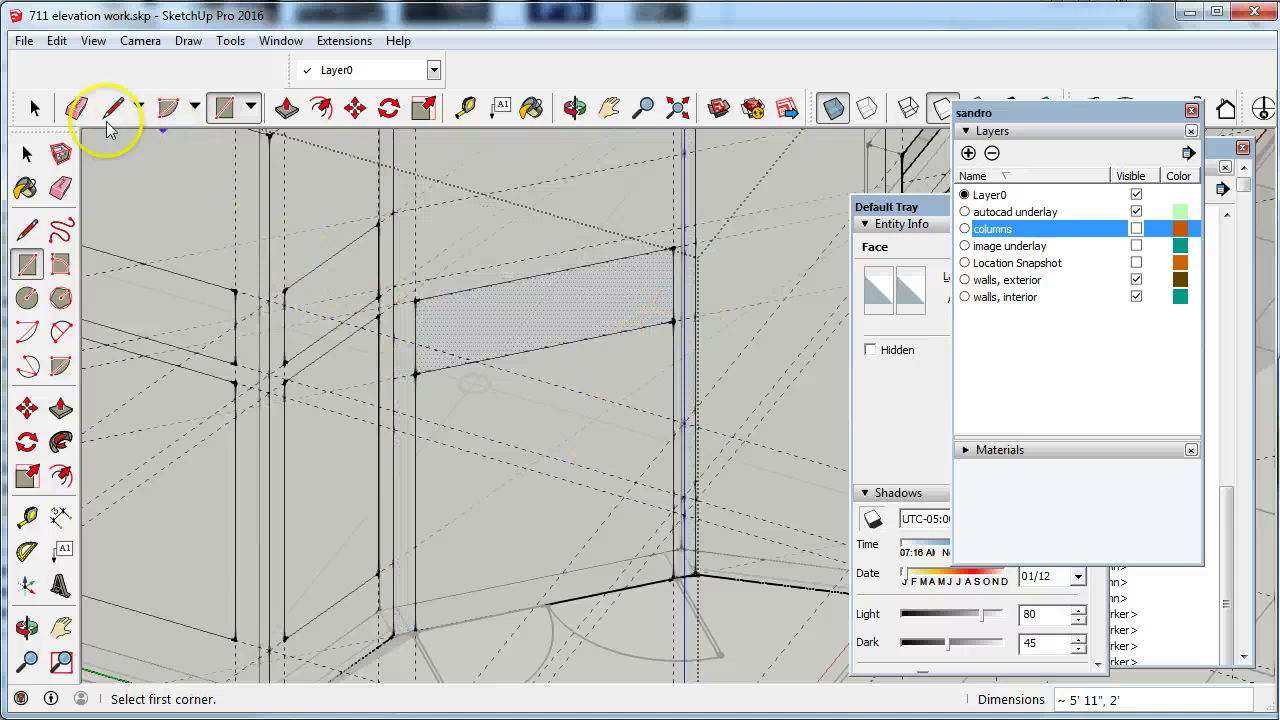
Erase the misplaced band's edge and redraw the transom rectangle above the doorway to the column
{"action": "left_click", "coordinate": [77, 107]}
{"action": "left_click", "coordinate": [554, 345]}
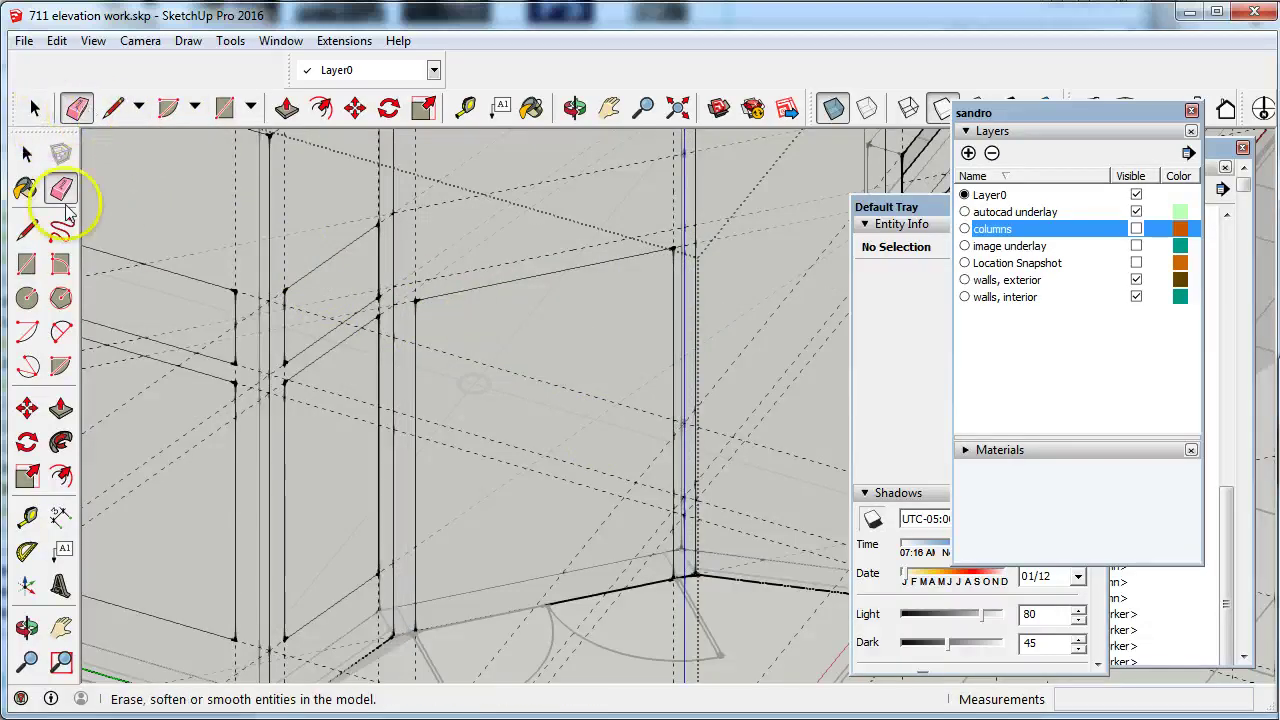
{"action": "left_click", "coordinate": [224, 107]}
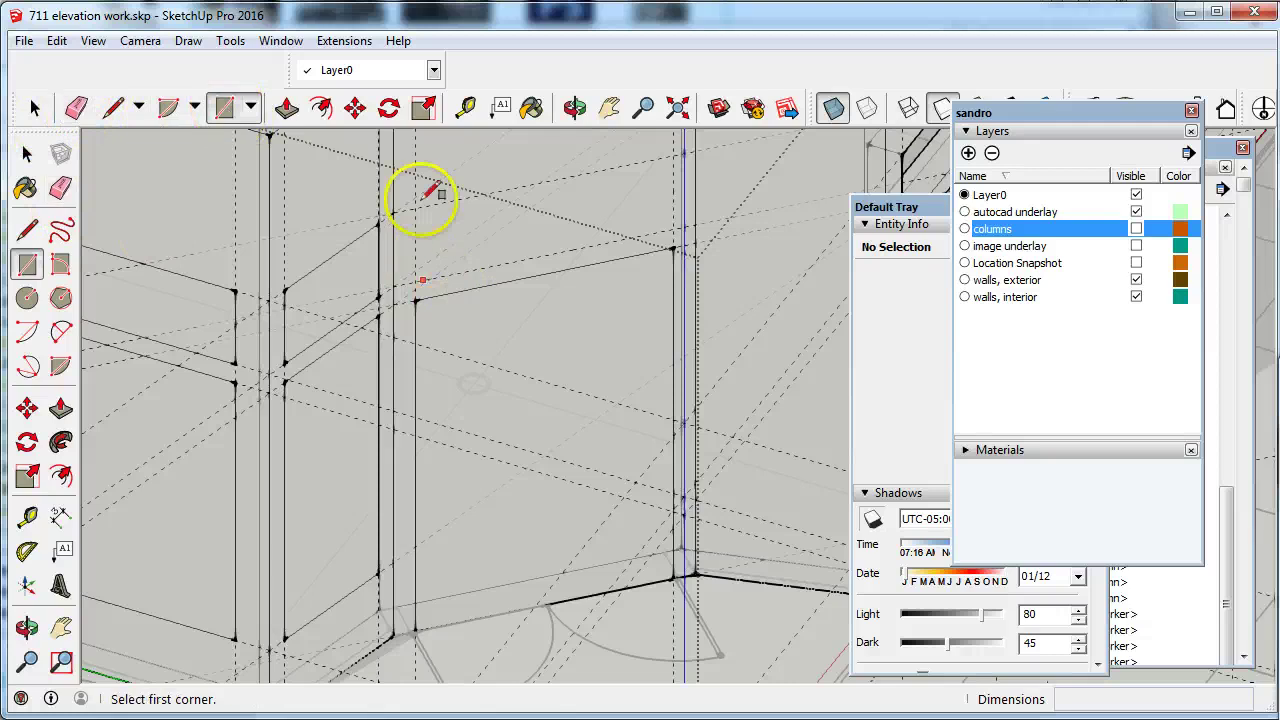
{"action": "left_click", "coordinate": [415, 207]}
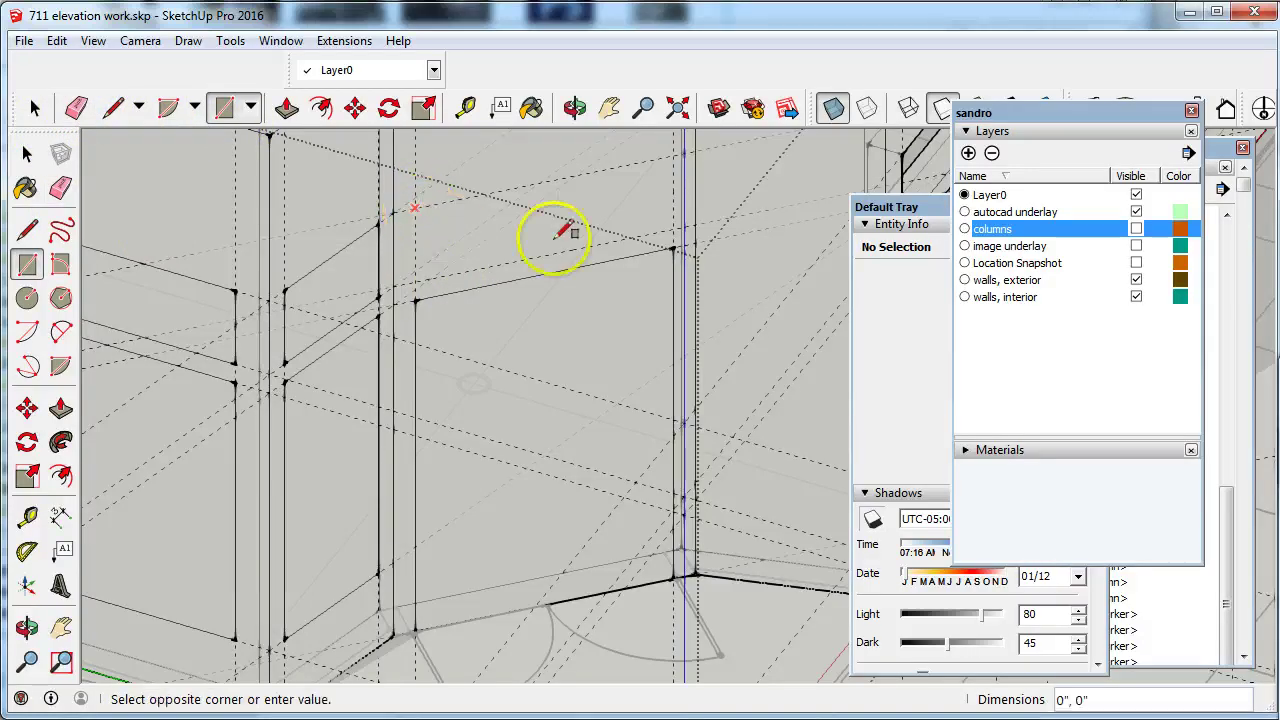
{"action": "left_click", "coordinate": [673, 228]}
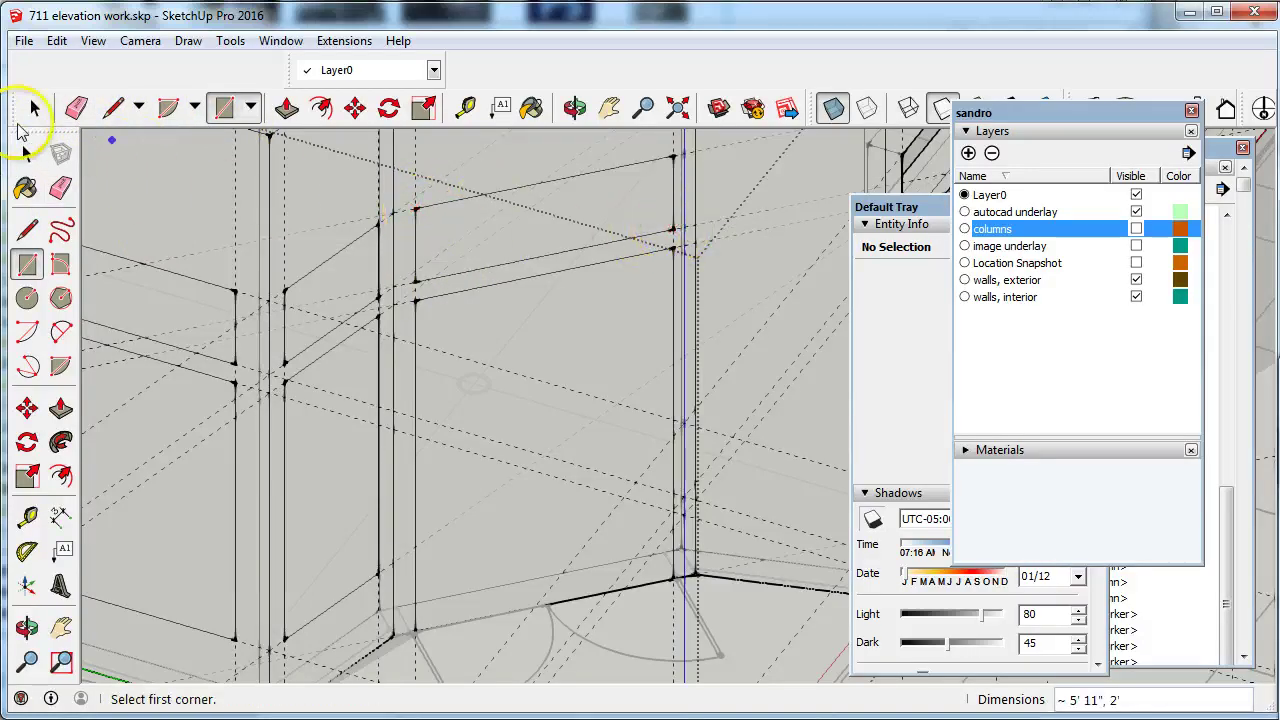
Check the transom face, then select the doorway face
{"action": "left_click", "coordinate": [32, 108]}
{"action": "left_click", "coordinate": [566, 203]}
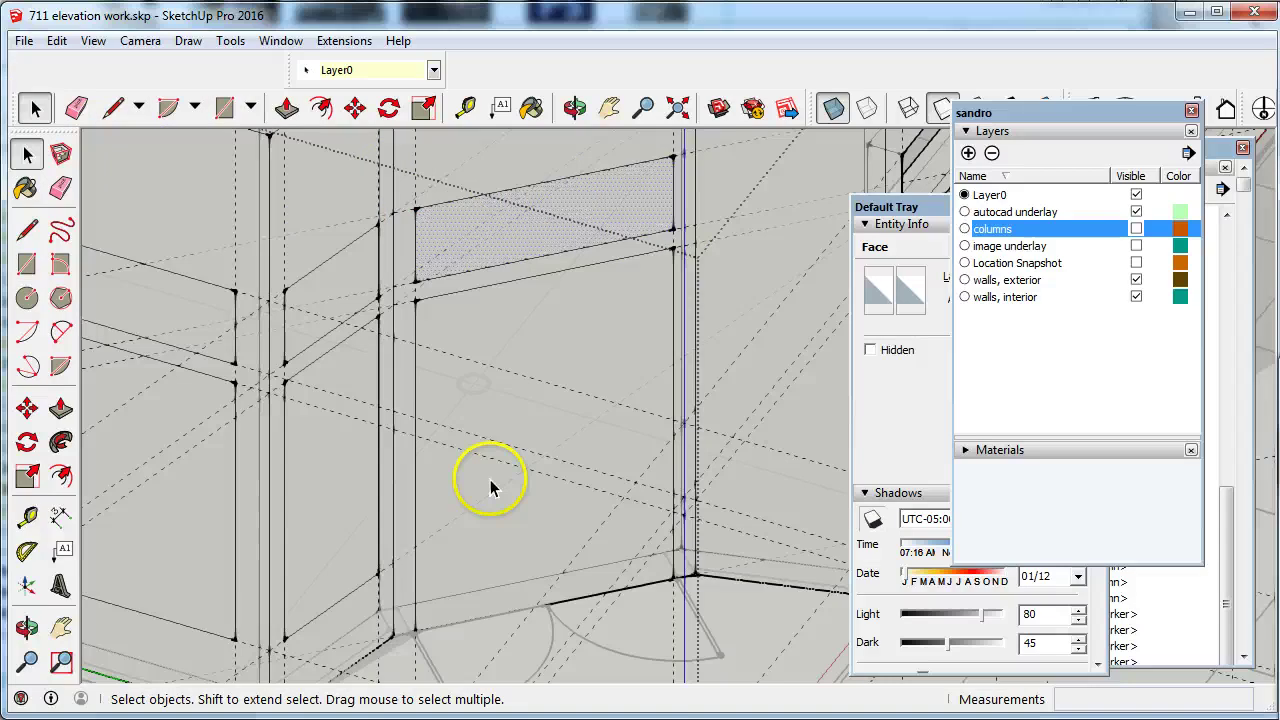
{"action": "scroll", "coordinate": [565, 385], "scroll_direction": "up", "scroll_amount": 1}
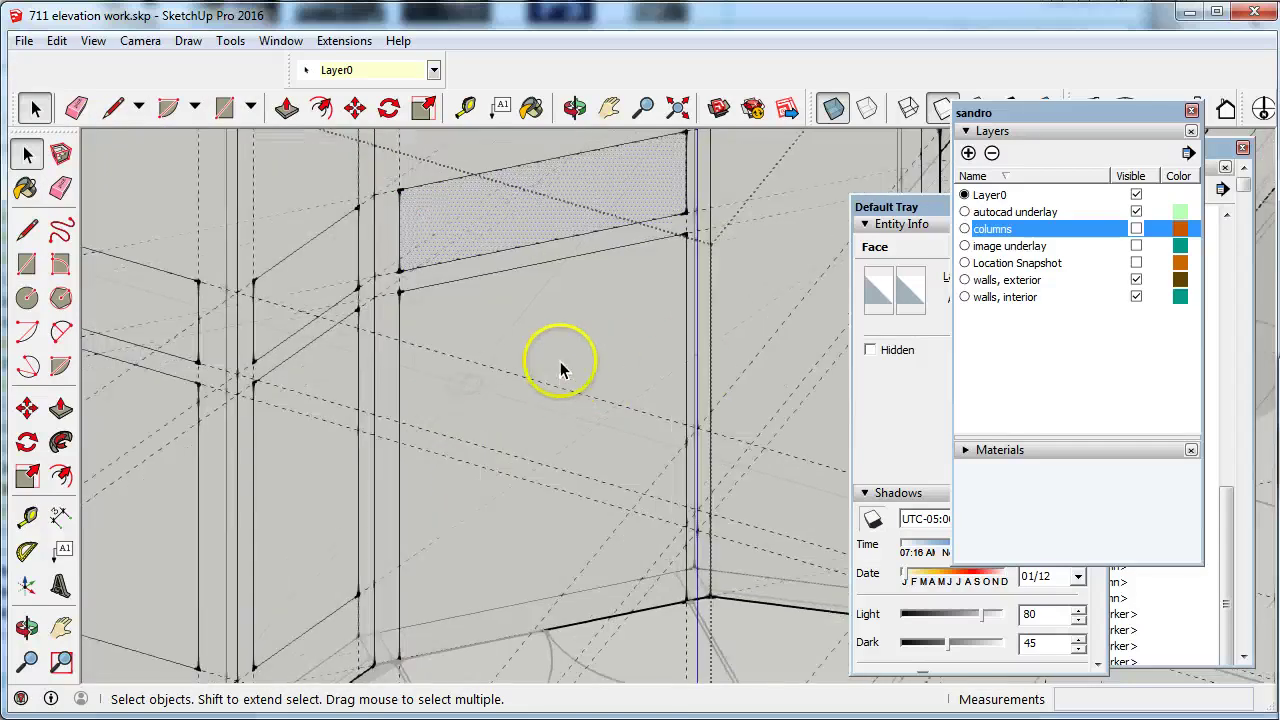
{"action": "left_click", "coordinate": [561, 352]}
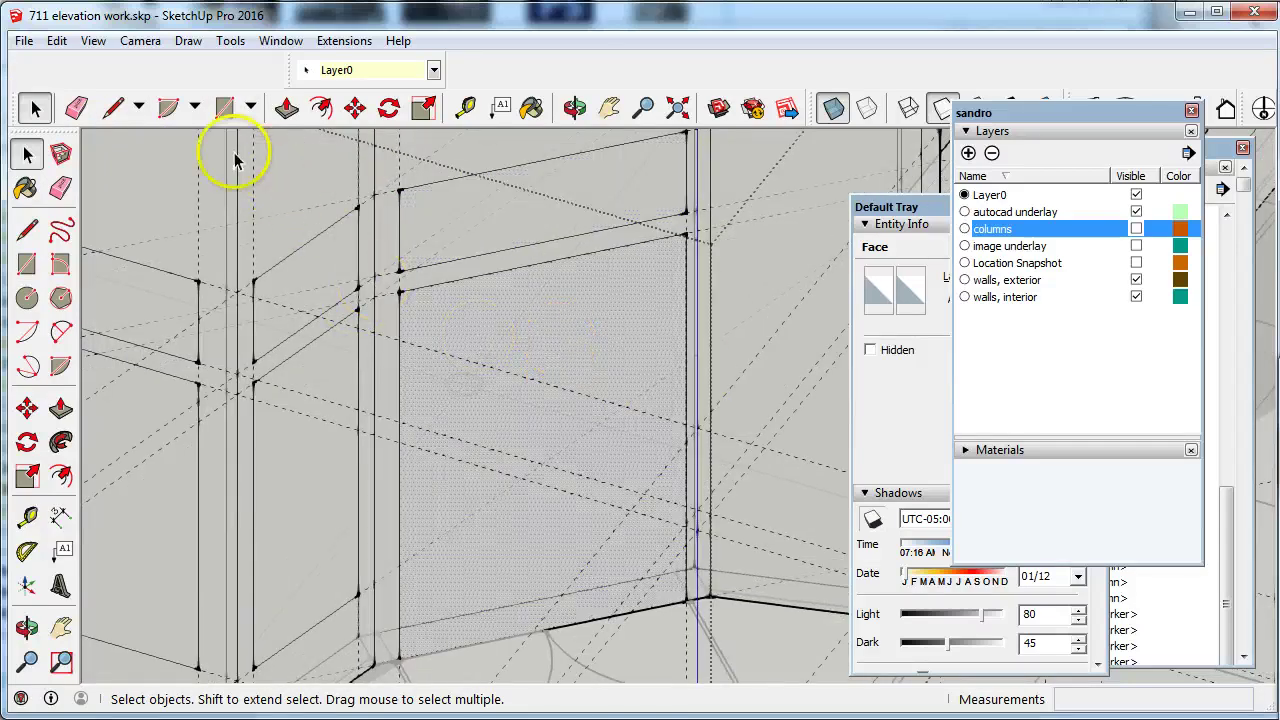
Push the doorway face back 11 5/8" through the wall with Push/Pull
{"action": "left_click", "coordinate": [287, 108]}
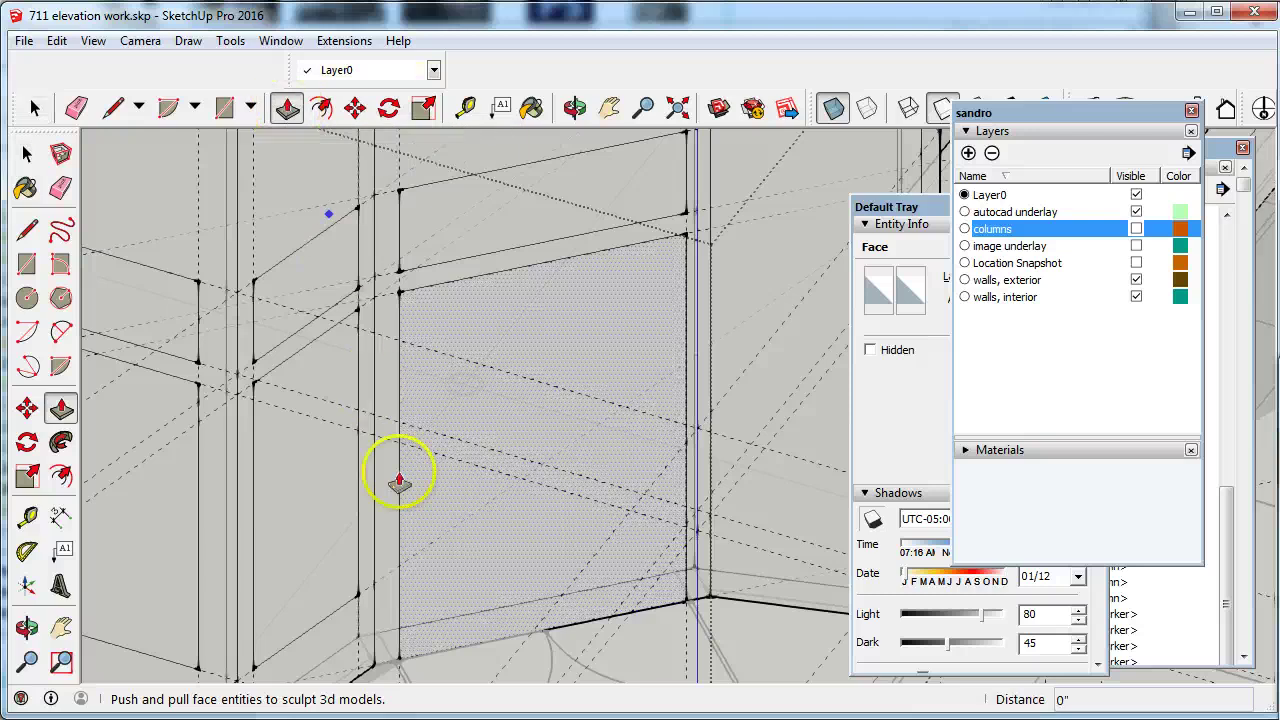
{"action": "left_click", "coordinate": [459, 550]}
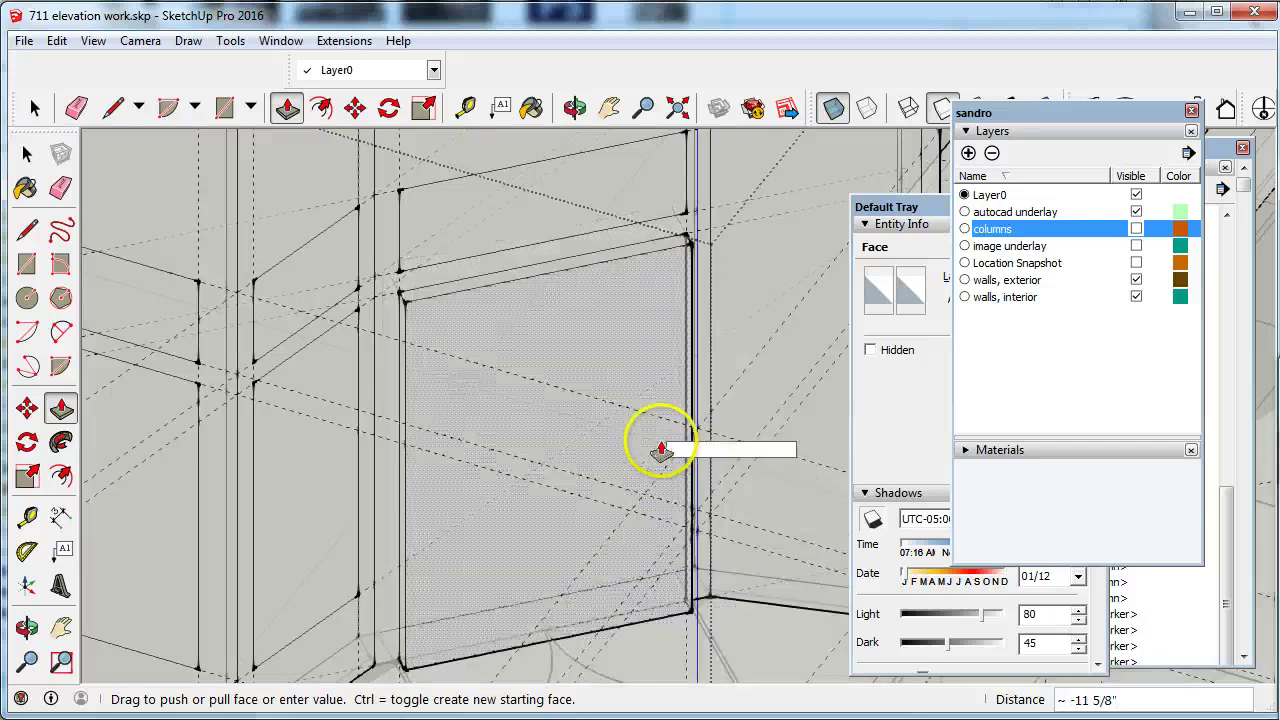
{"action": "left_click", "coordinate": [663, 268]}
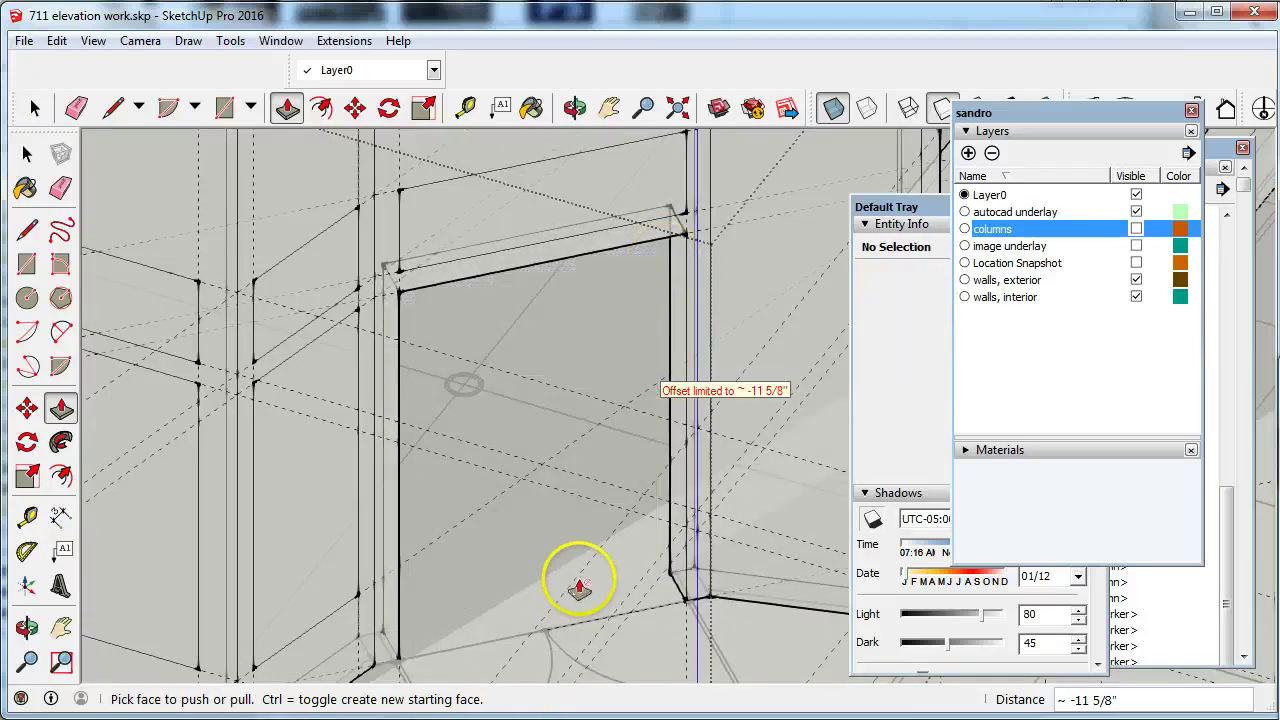
{"action": "scroll", "coordinate": [579, 588], "scroll_direction": "down", "scroll_amount": 2}
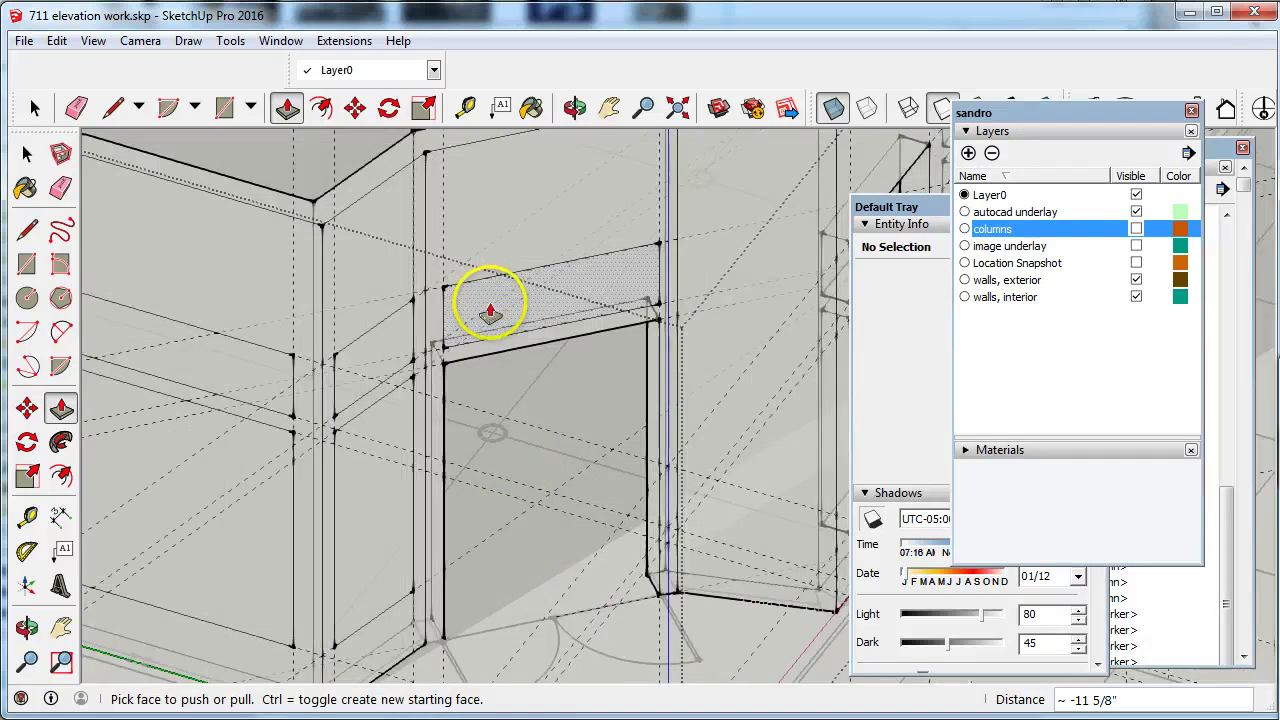
{"action": "scroll", "coordinate": [565, 290], "scroll_direction": "up", "scroll_amount": 2}
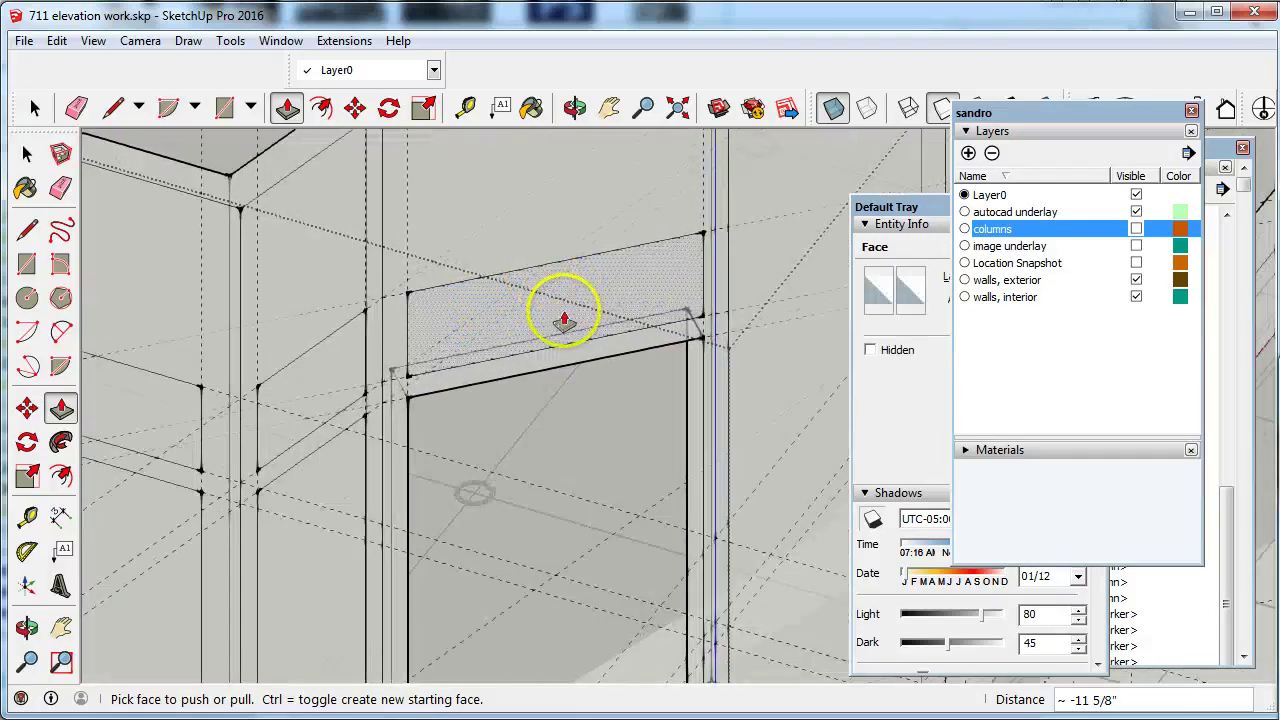
Try a 3 1/4" transom extrusion, then undo it
{"action": "left_click", "coordinate": [453, 327]}
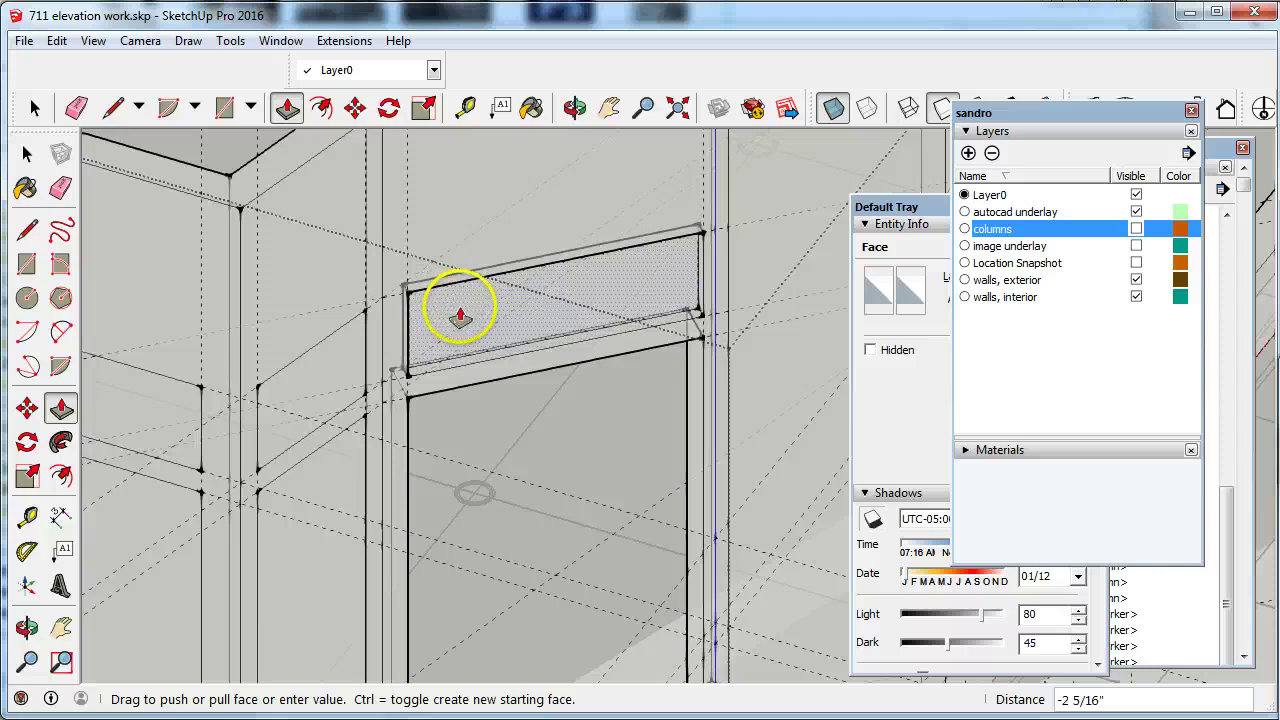
{"action": "left_click", "coordinate": [544, 288]}
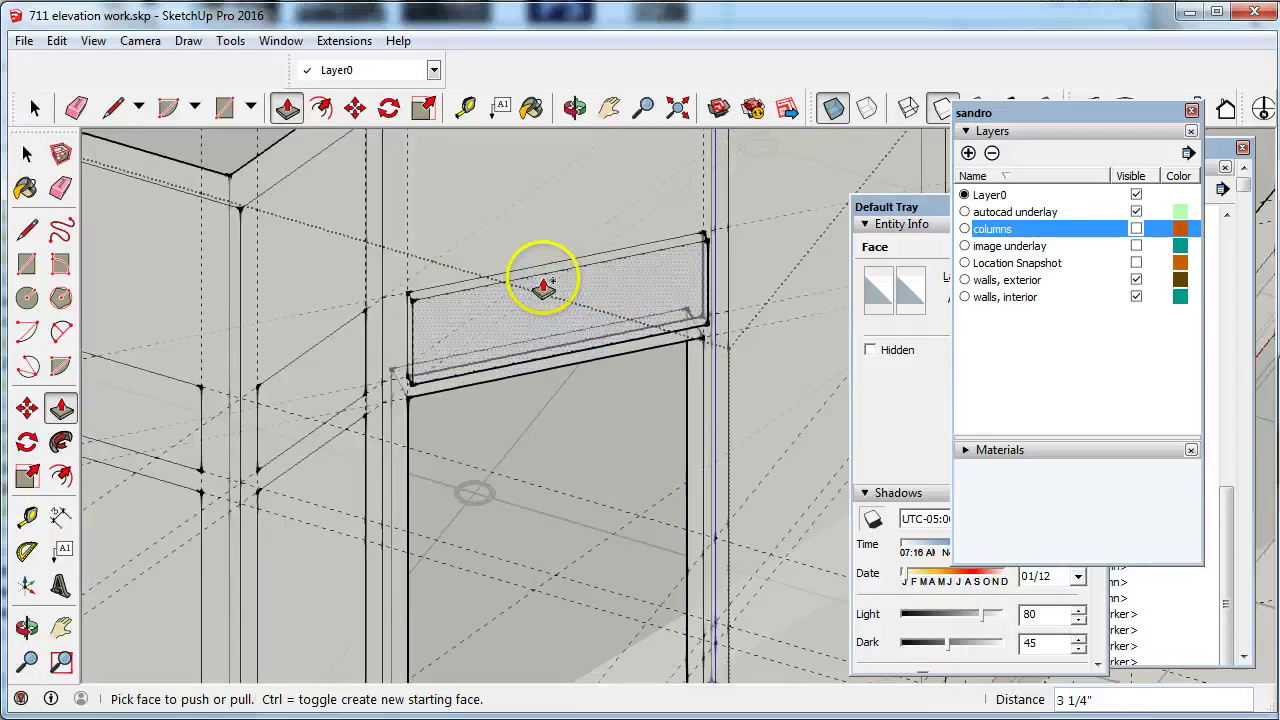
{"action": "key", "text": "ctrl+z"}
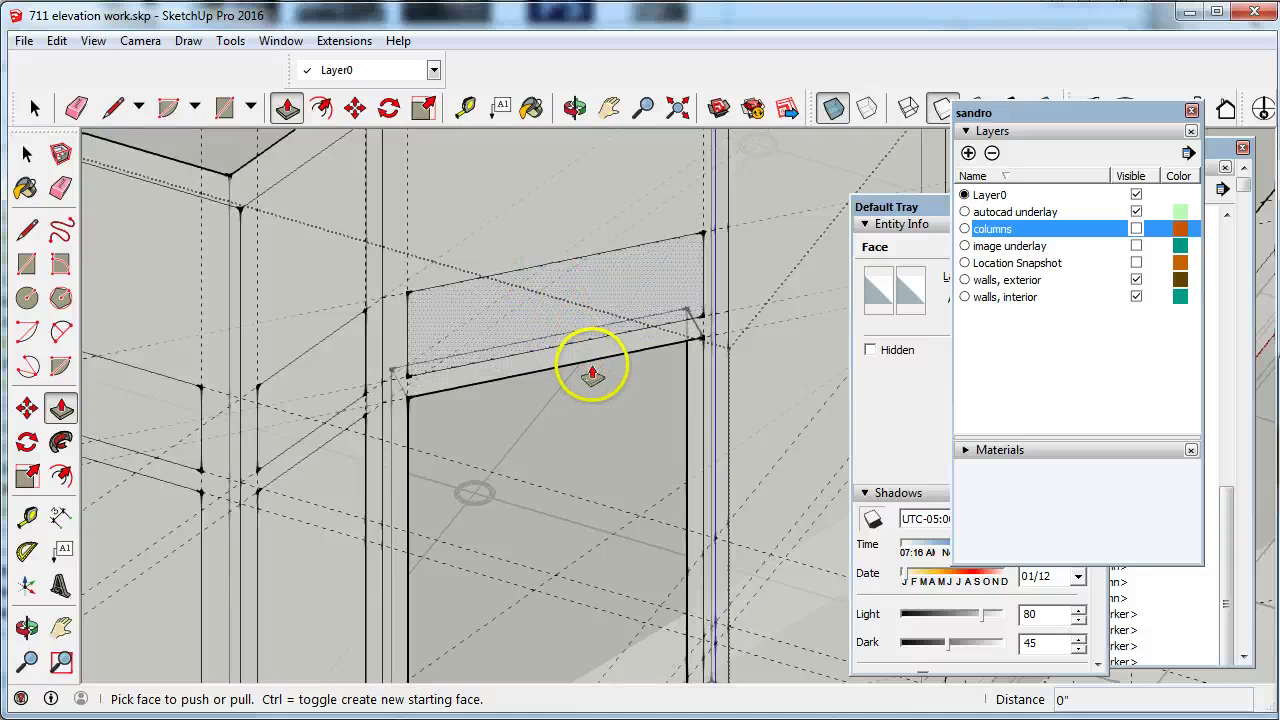
Orbit toward the transom and push its face back 11 5/8" to match the door opening
{"action": "scroll", "coordinate": [592, 372], "scroll_direction": "up", "scroll_amount": 2}
{"action": "middle_click_drag", "start_coordinate": [591, 366], "coordinate": [594, 314]}
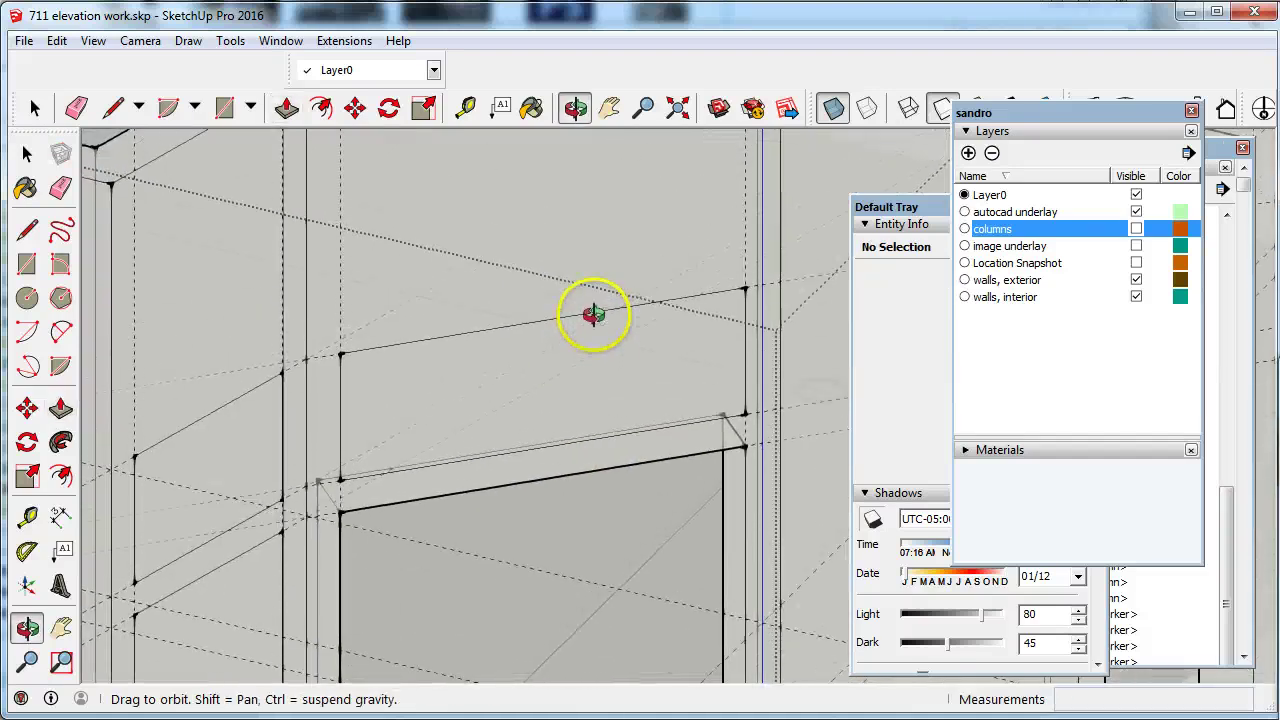
{"action": "left_click", "coordinate": [592, 366]}
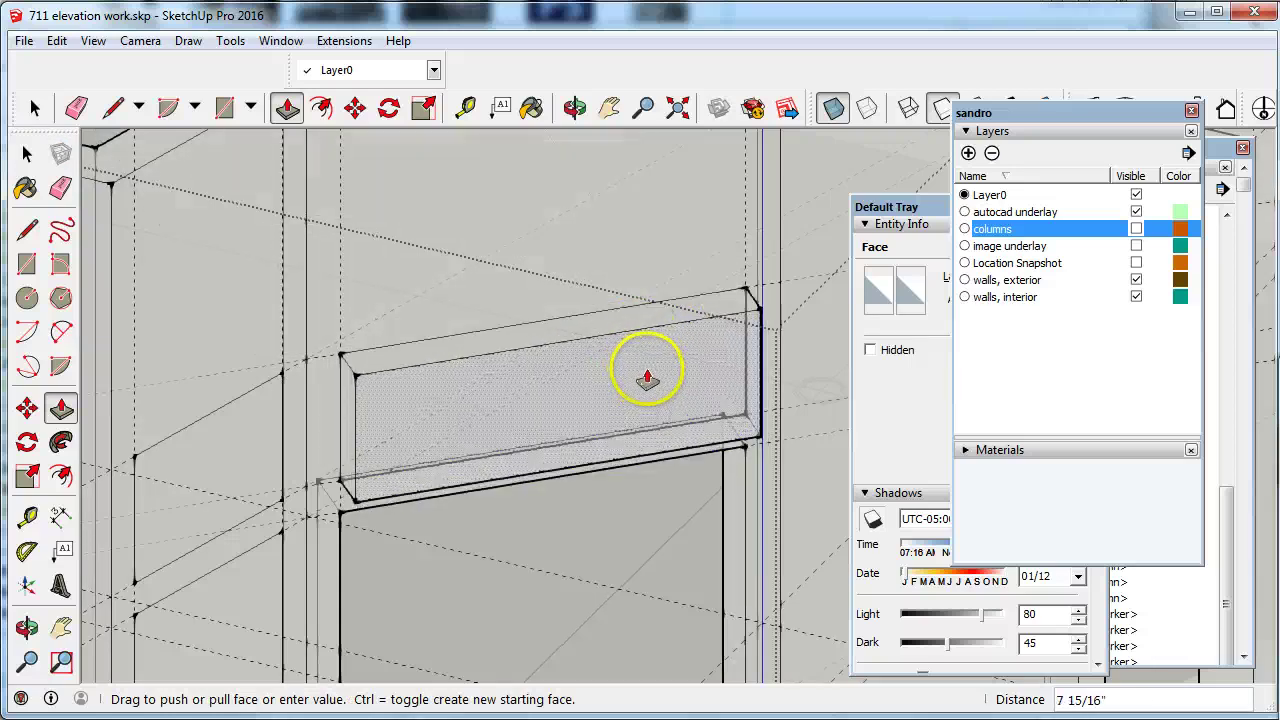
{"action": "left_click", "coordinate": [372, 383]}
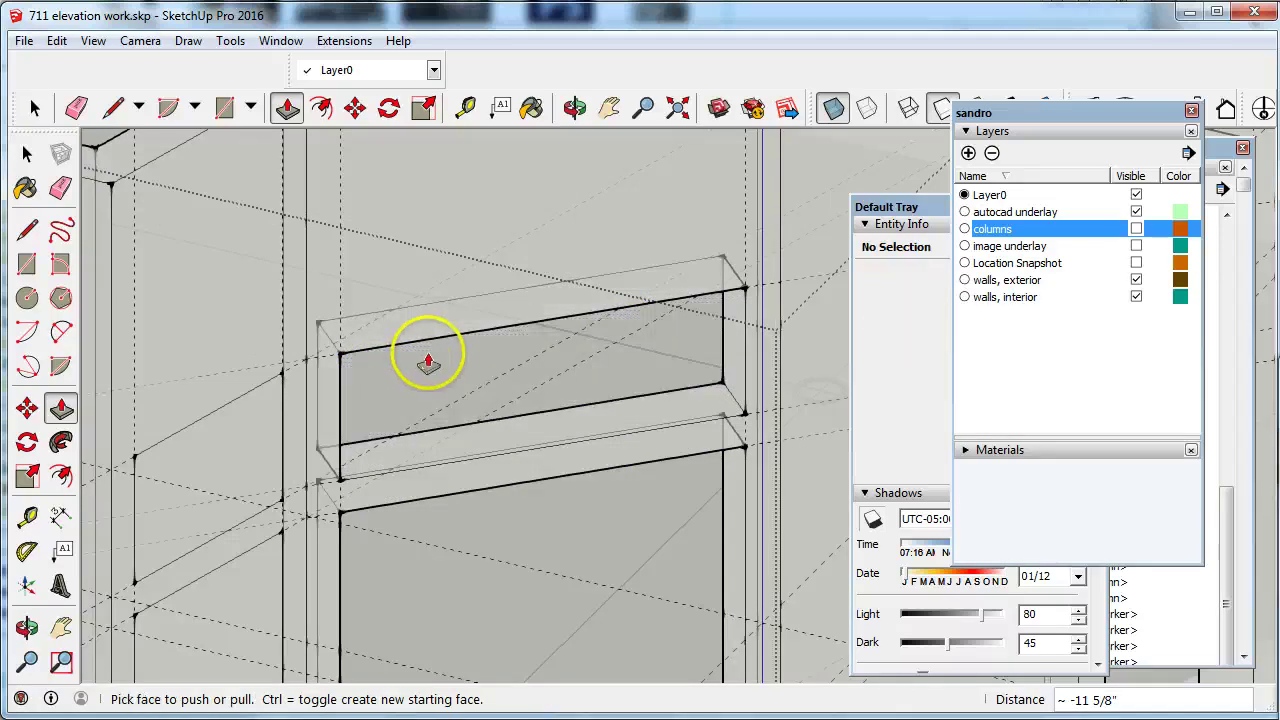